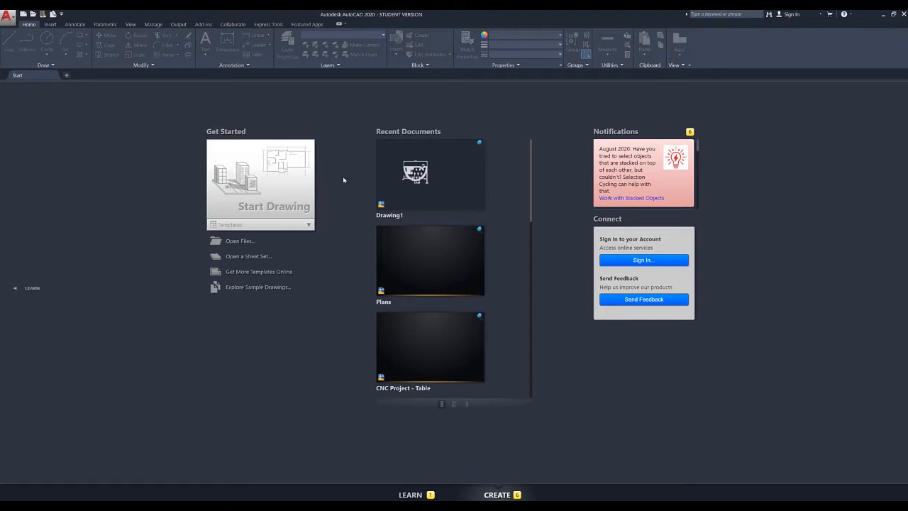
Start a new drawing from the Civil Metric.dwt template.
click(309, 226)
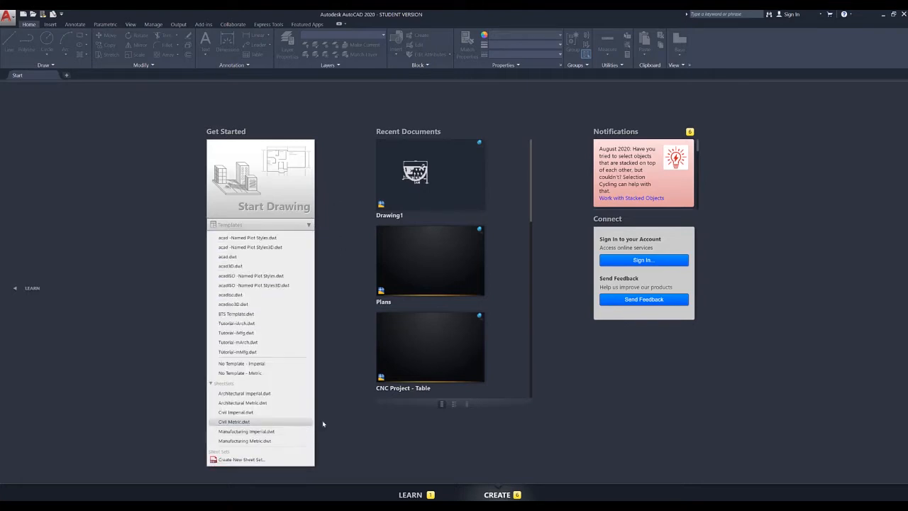
click(293, 422)
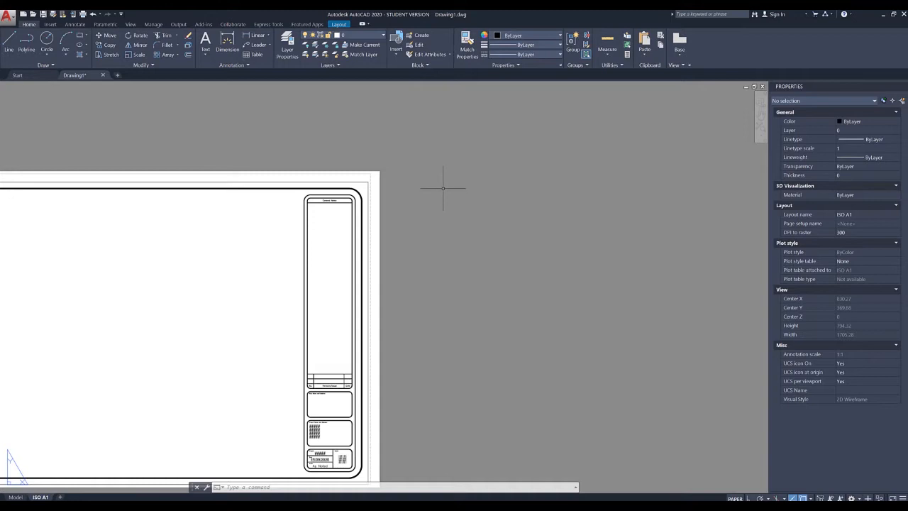
Examine the ISO A1 layout sheet, including its title block fields and the file name and date along the sheet border.
middle_drag(444, 188, 714, 143)
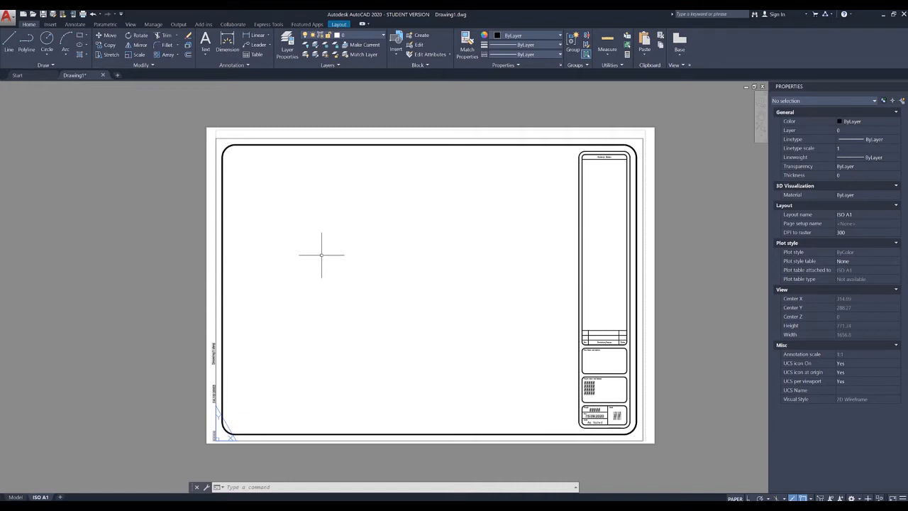
middle_drag(319, 258, 283, 250)
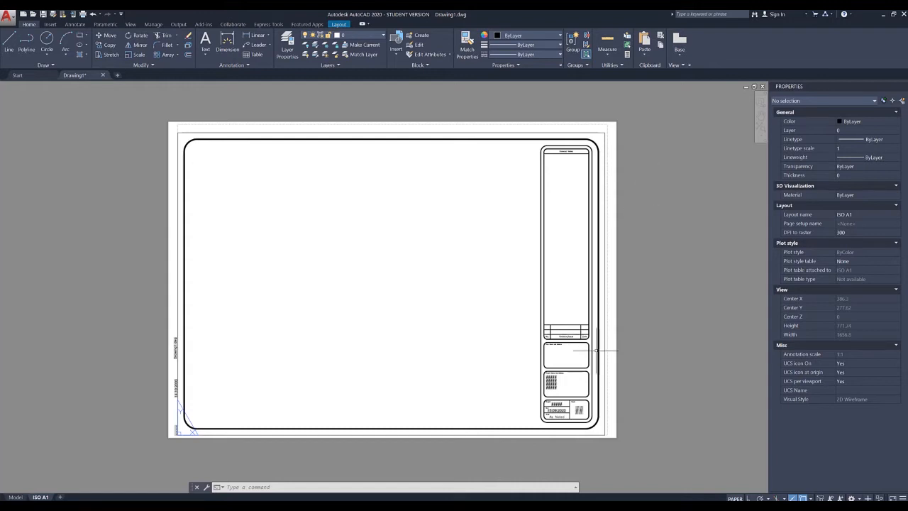
scroll(589, 385, up, 6)
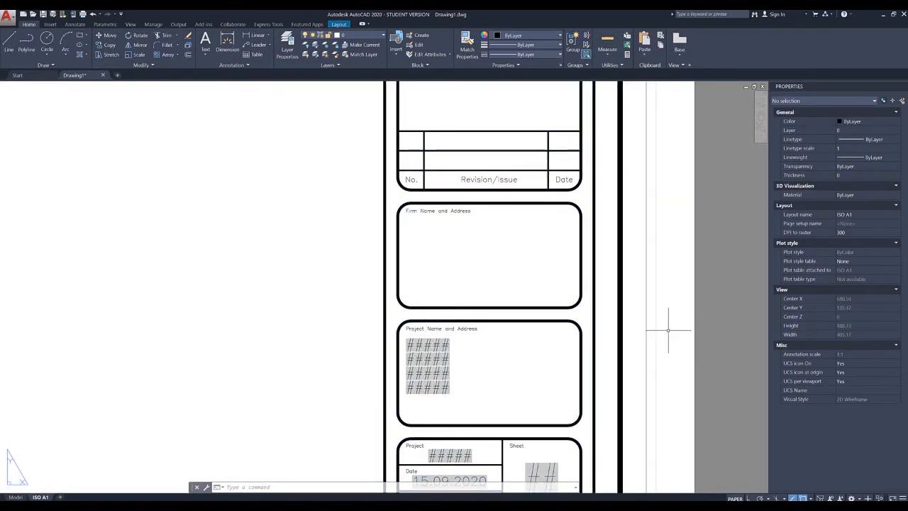
middle_drag(669, 327, 669, 211)
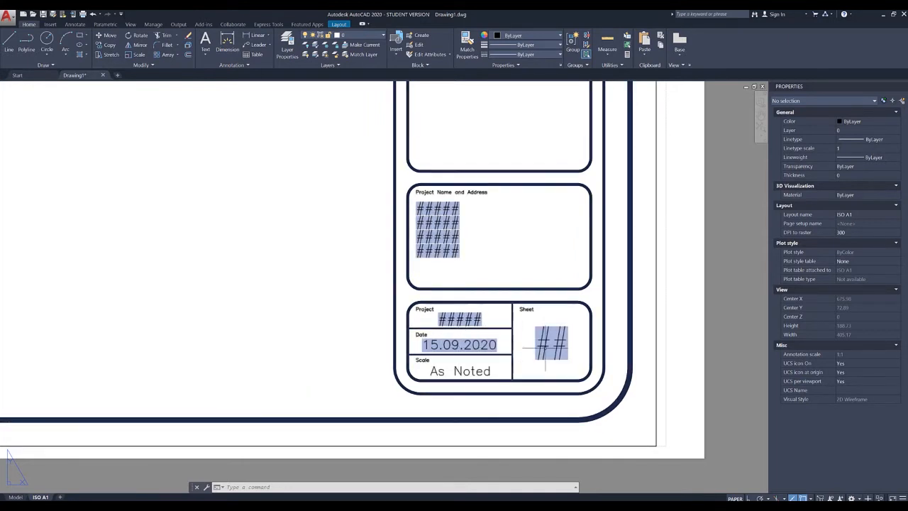
scroll(310, 329, down, 4)
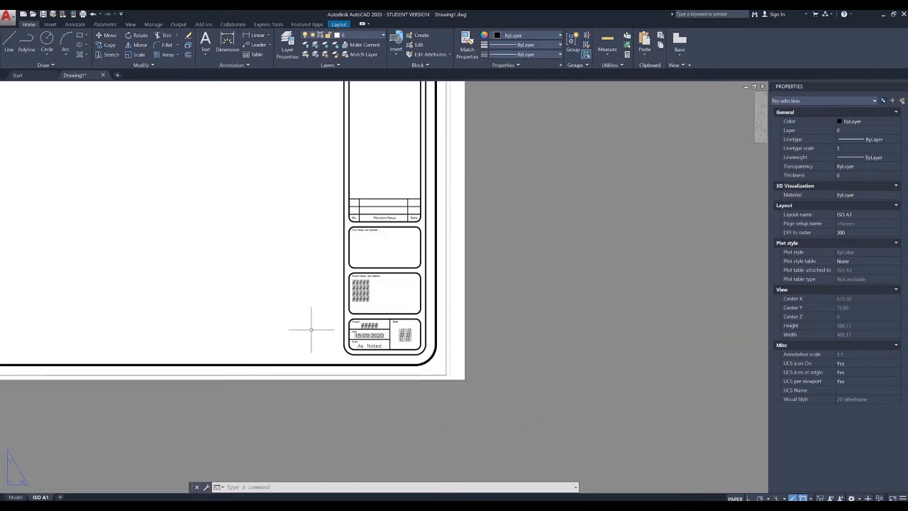
scroll(311, 330, down, 7)
middle_drag(293, 318, 417, 312)
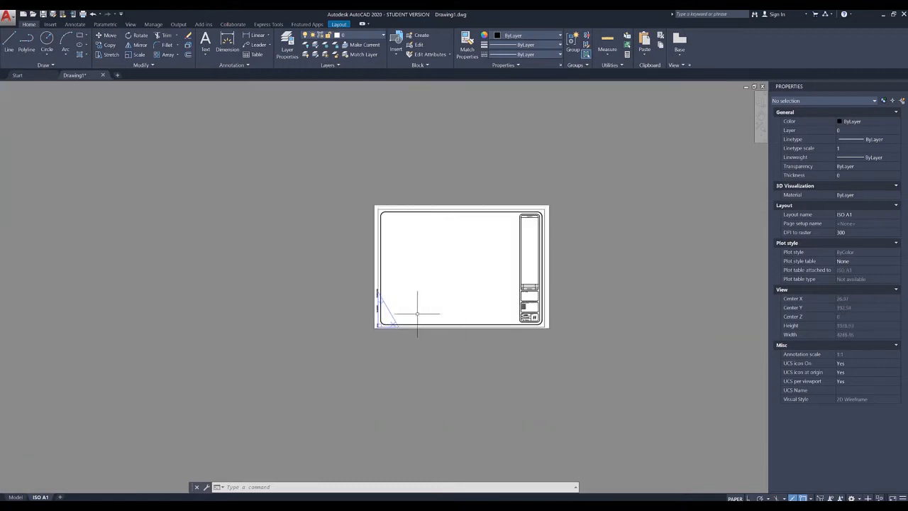
scroll(371, 310, up, 5)
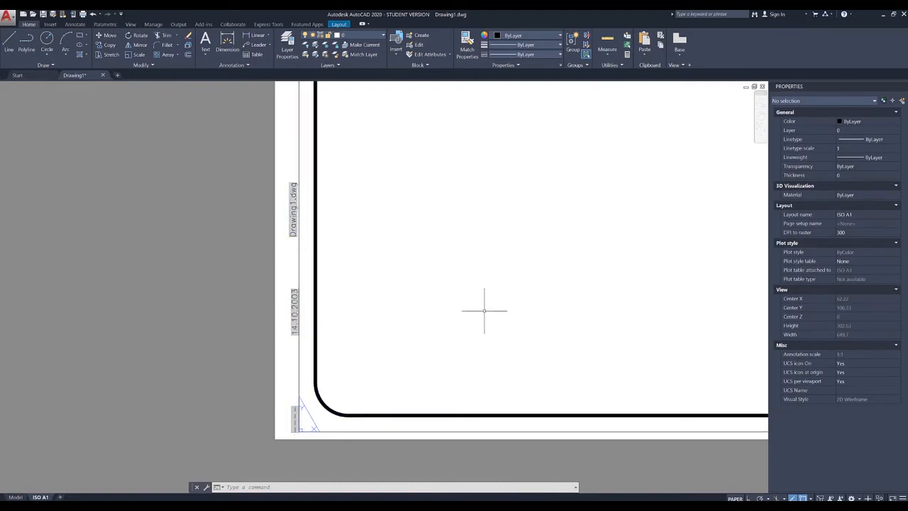
scroll(484, 310, down, 5)
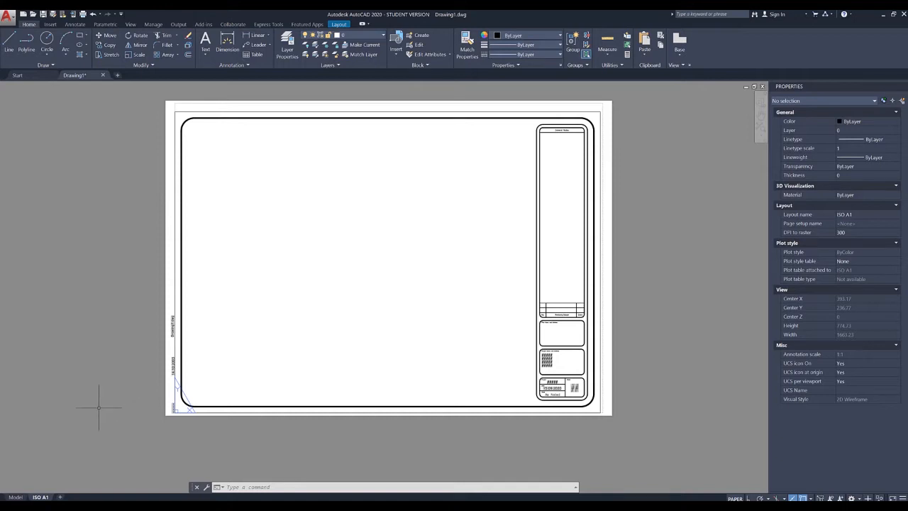
Switch from the ISO A1 layout to model space and display the drawing grid.
click(15, 496)
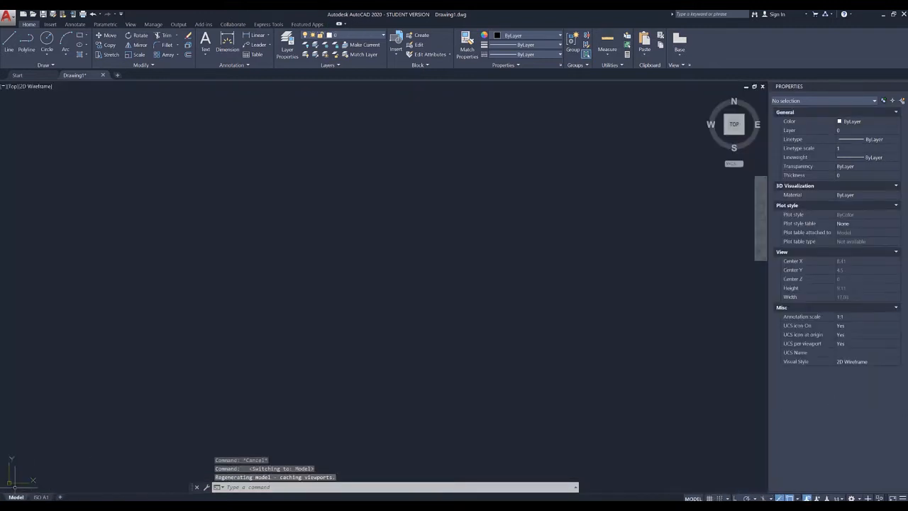
key(ctrl+Page_Down)
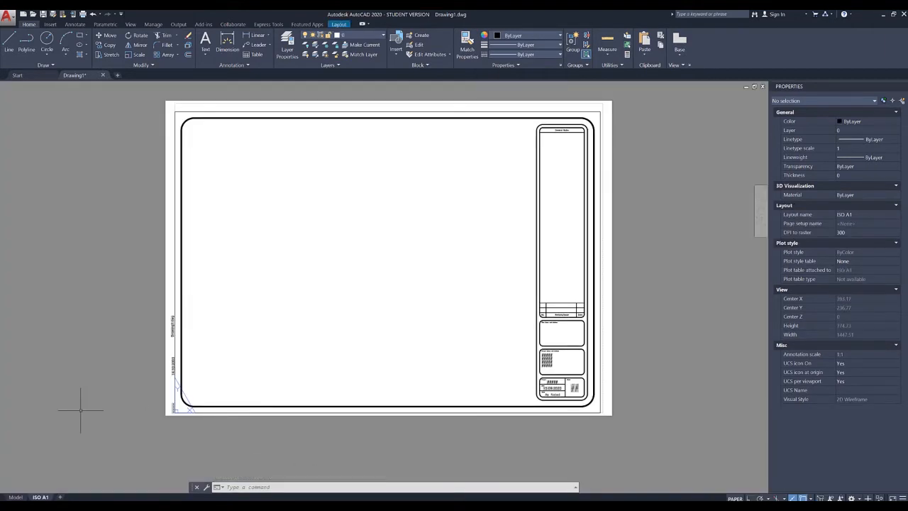
click(15, 496)
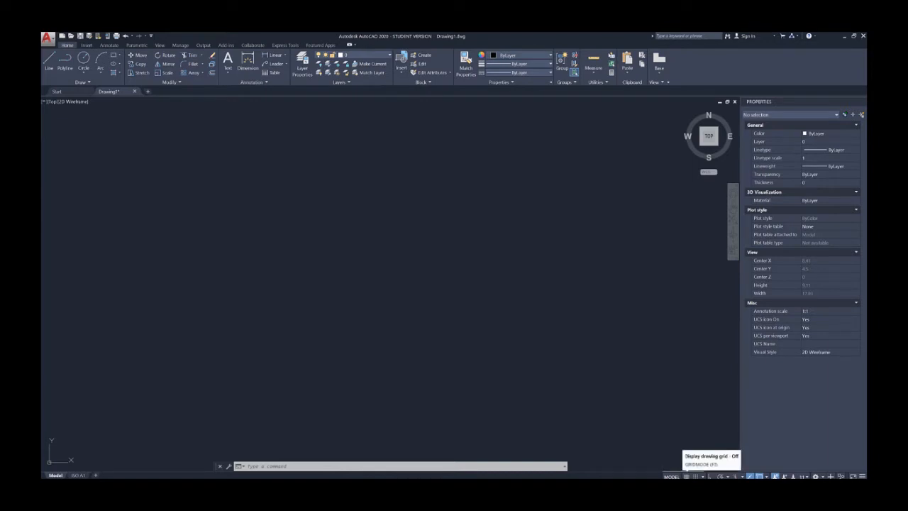
click(685, 475)
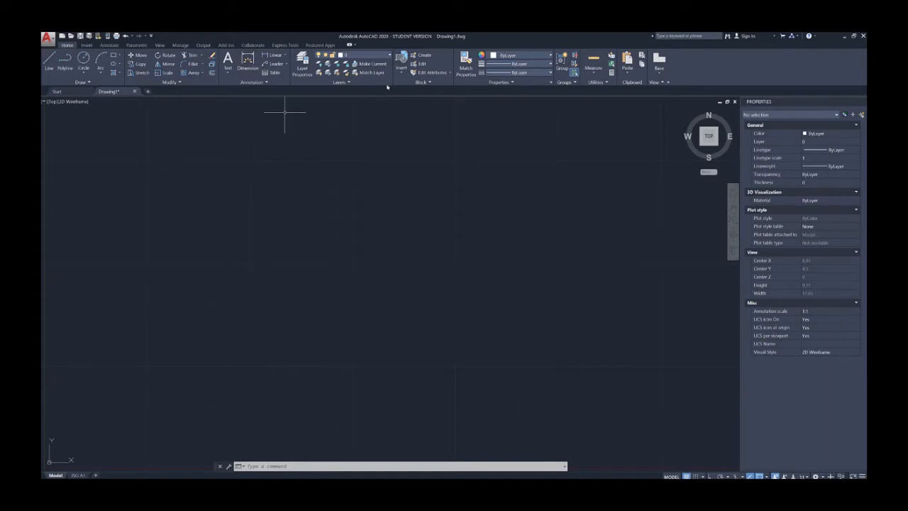
Make layer 0 current and draw a circle with a diameter of 500 for the tractor's rear wheel.
click(385, 58)
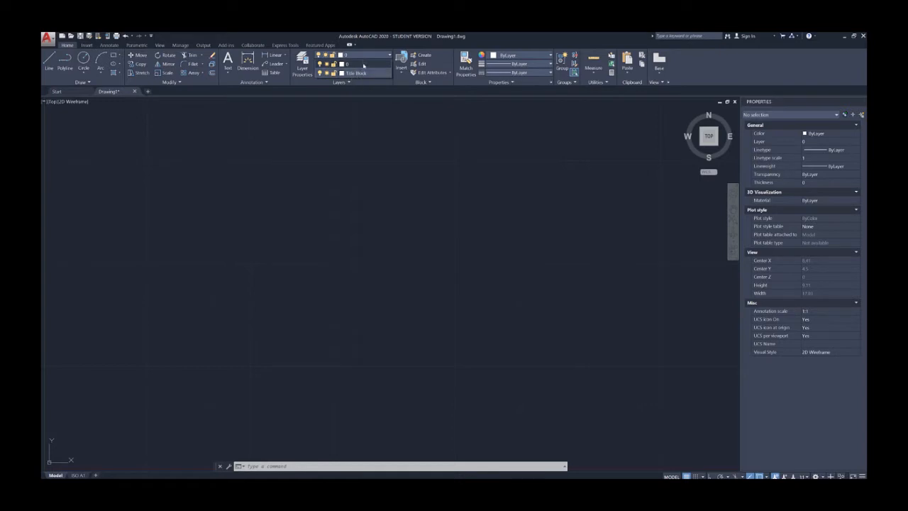
click(364, 65)
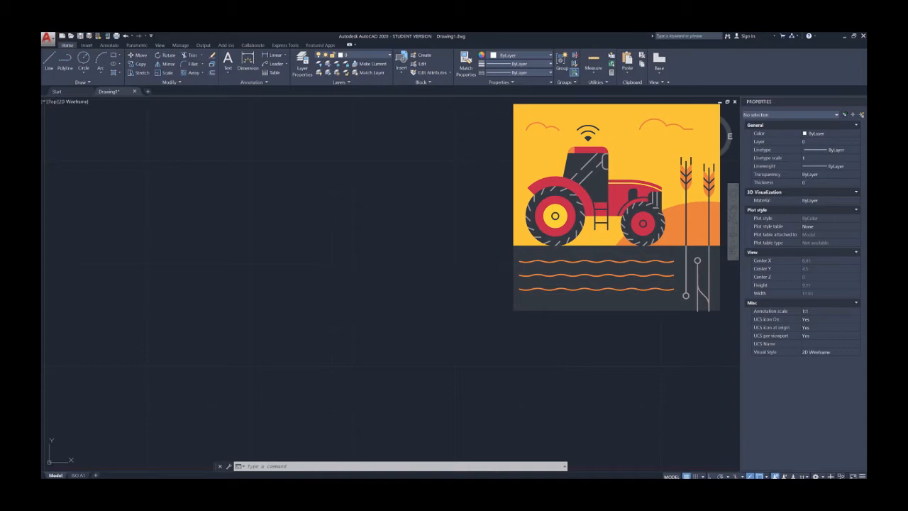
scroll(369, 269, down, 2)
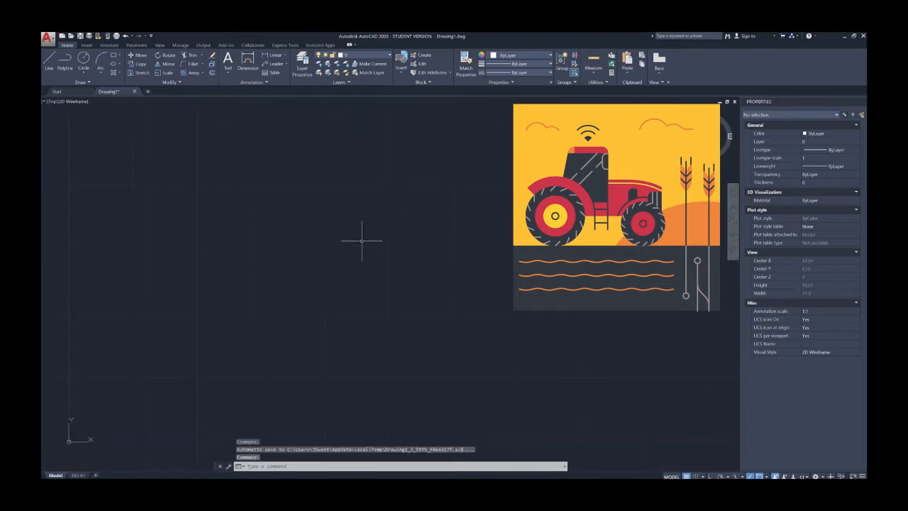
scroll(344, 244, down, 1)
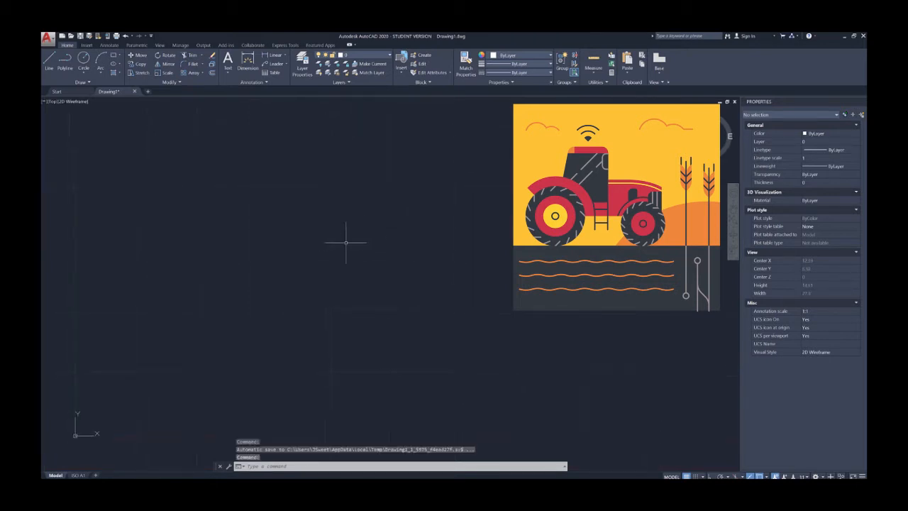
scroll(434, 224, down, 2)
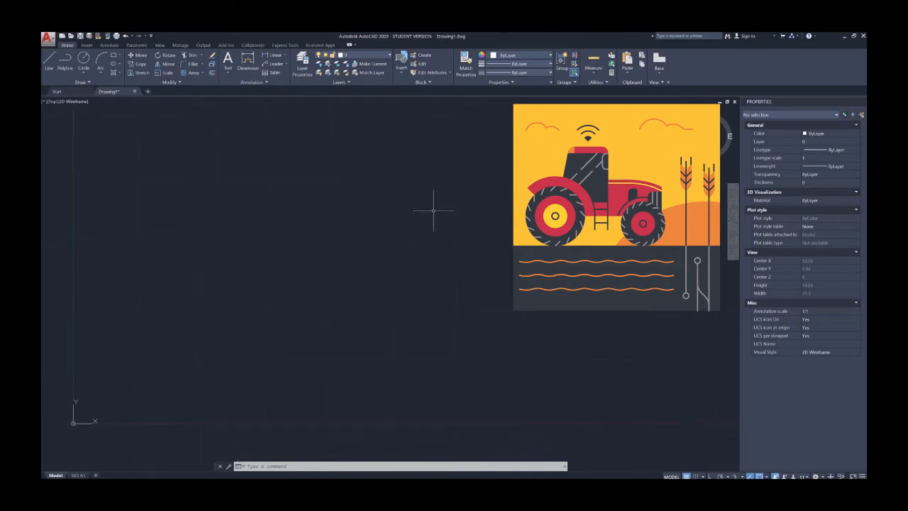
scroll(440, 214, up, 1)
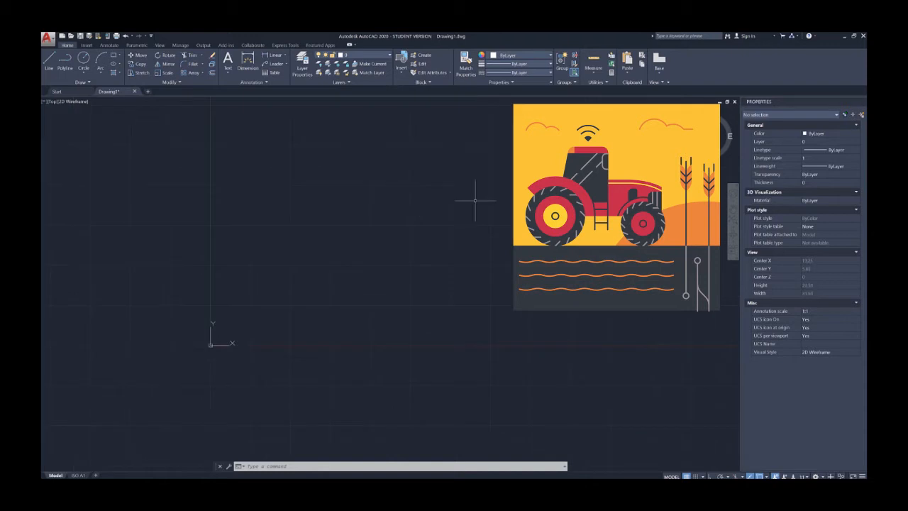
mouse_move(475, 196)
middle_down()
mouse_move(360, 263)
mouse_move(336, 282)
mouse_move(339, 291)
middle_up()
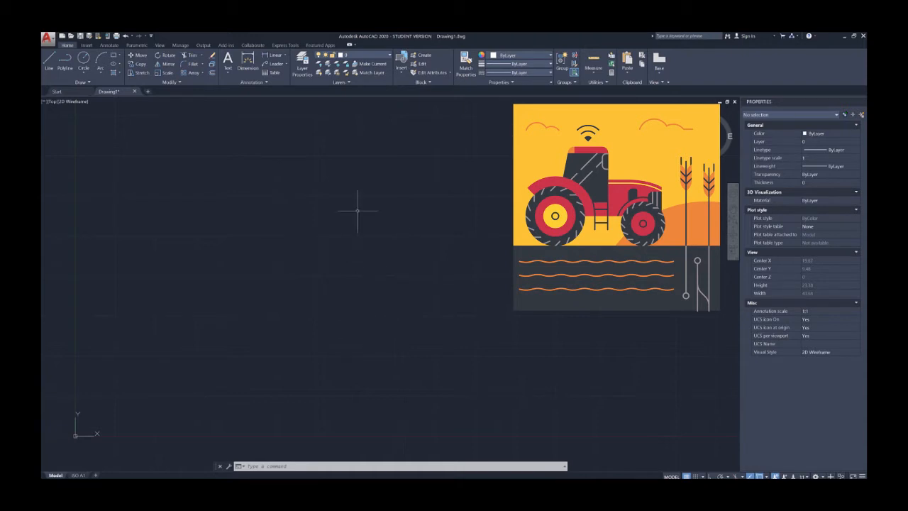
click(83, 60)
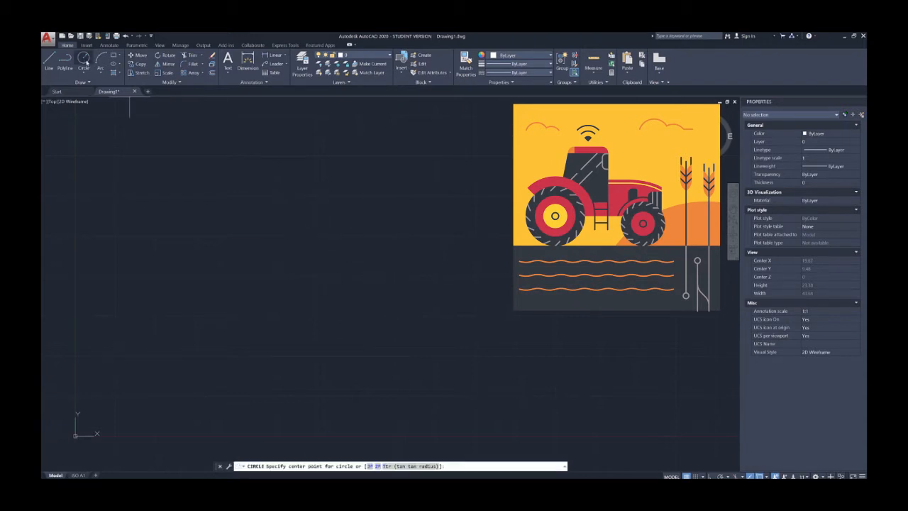
click(235, 334)
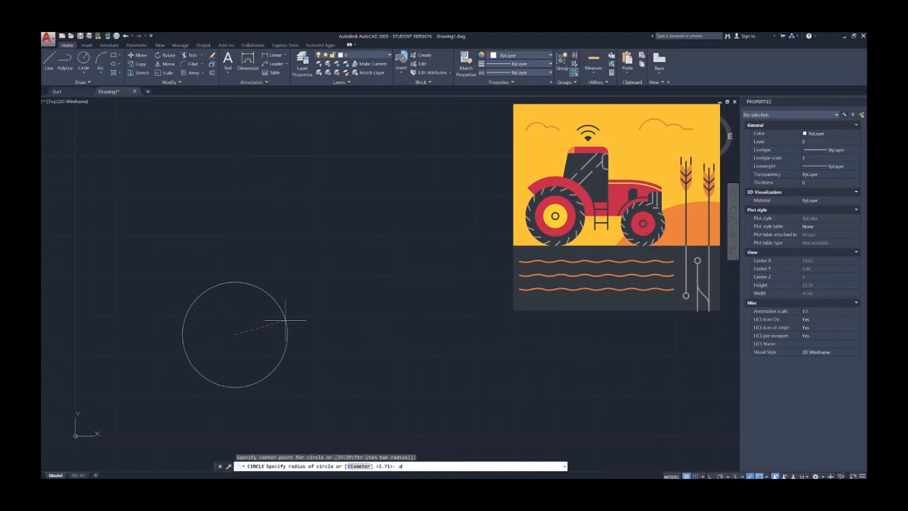
key(Return)
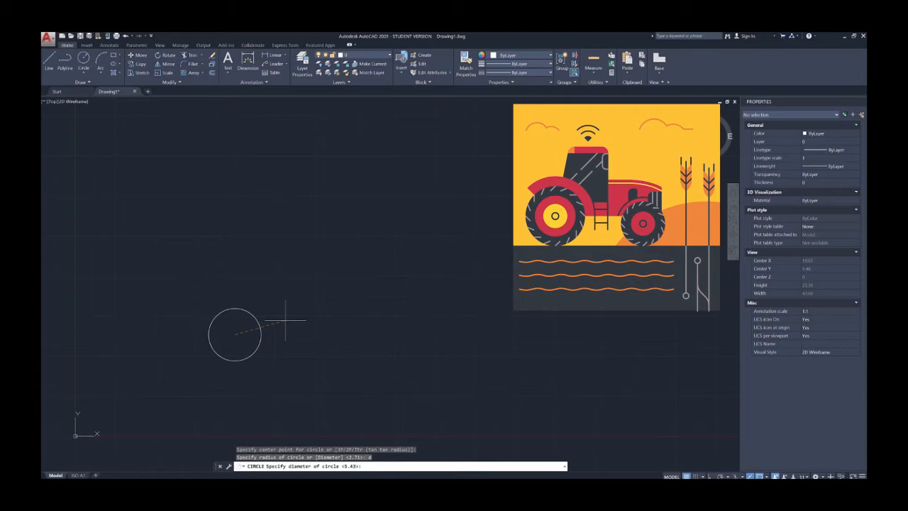
text(00)
key(Return)
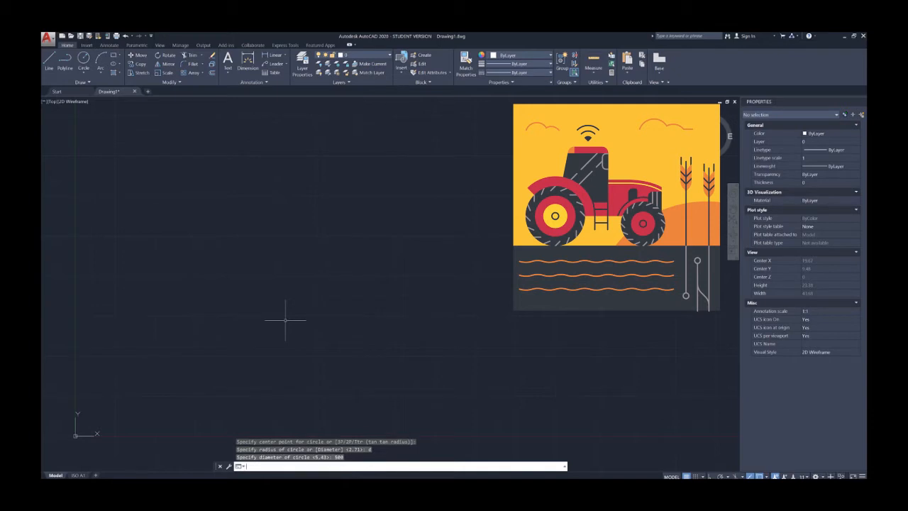
Offset the rear wheel circle outward by a distance of 100 to outline the fender.
scroll(286, 320, down, 10)
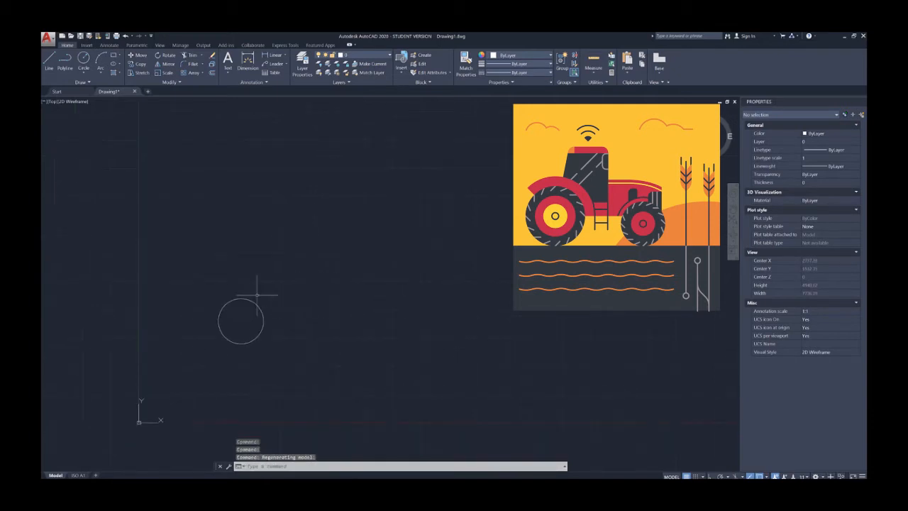
scroll(256, 294, down, 5)
scroll(263, 283, up, 5)
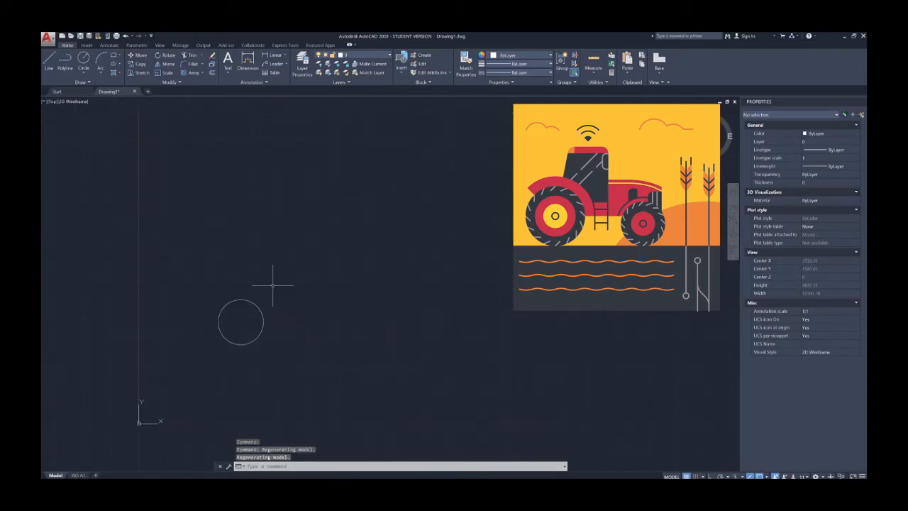
scroll(272, 285, up, 2)
mouse_move(263, 298)
middle_down()
mouse_move(385, 235)
mouse_move(388, 275)
middle_up()
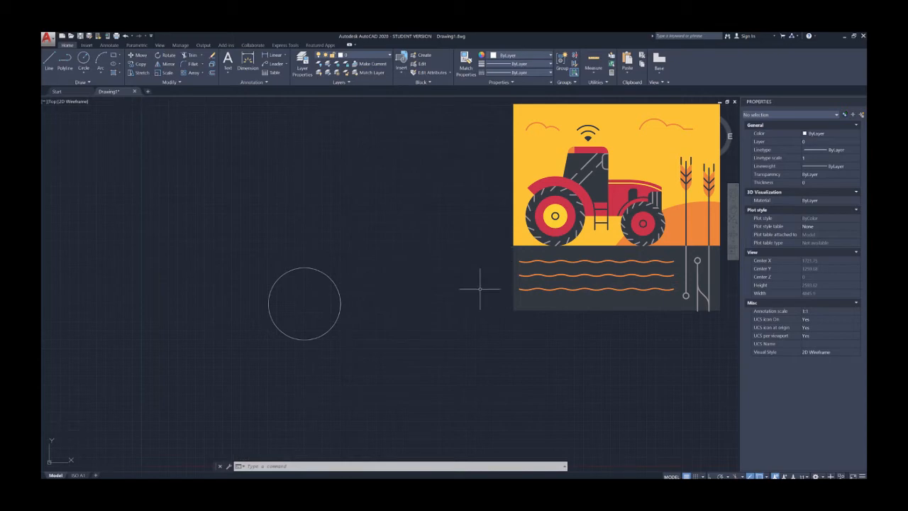
middle_drag(446, 251, 416, 253)
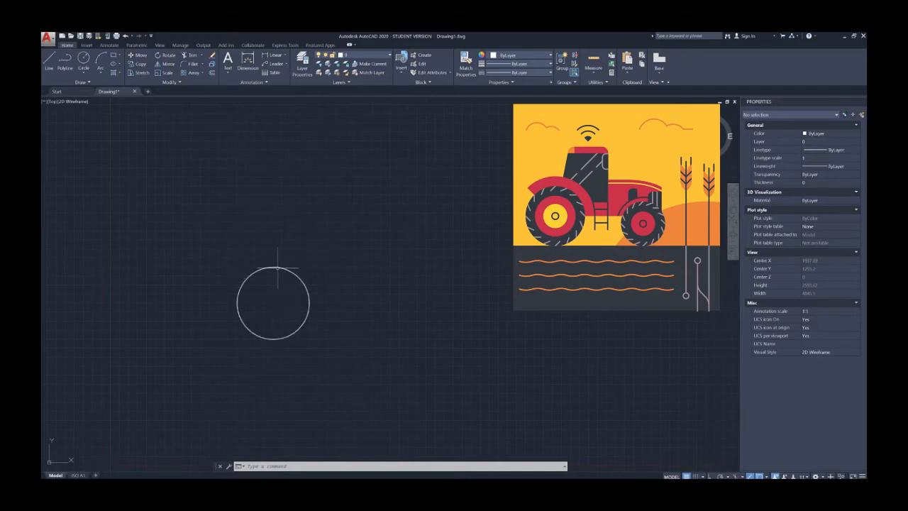
middle_drag(336, 227, 343, 249)
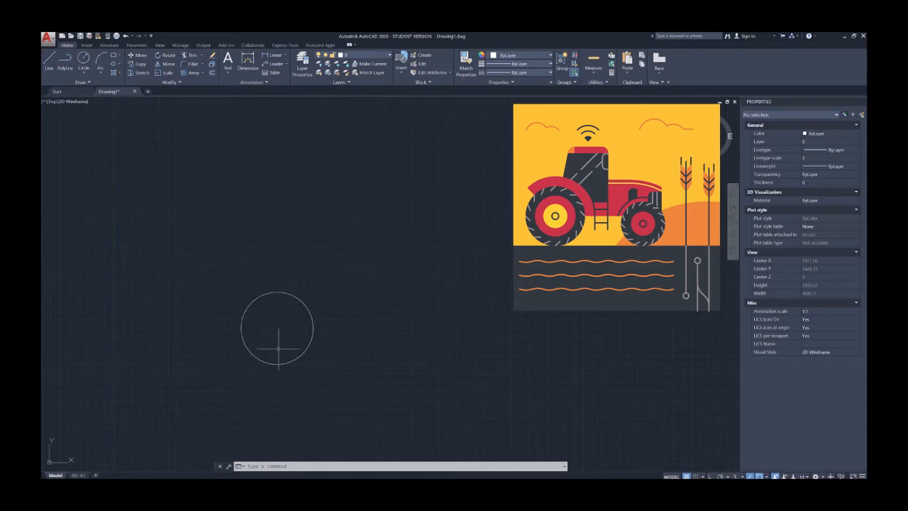
click(297, 297)
mouse_move(297, 298)
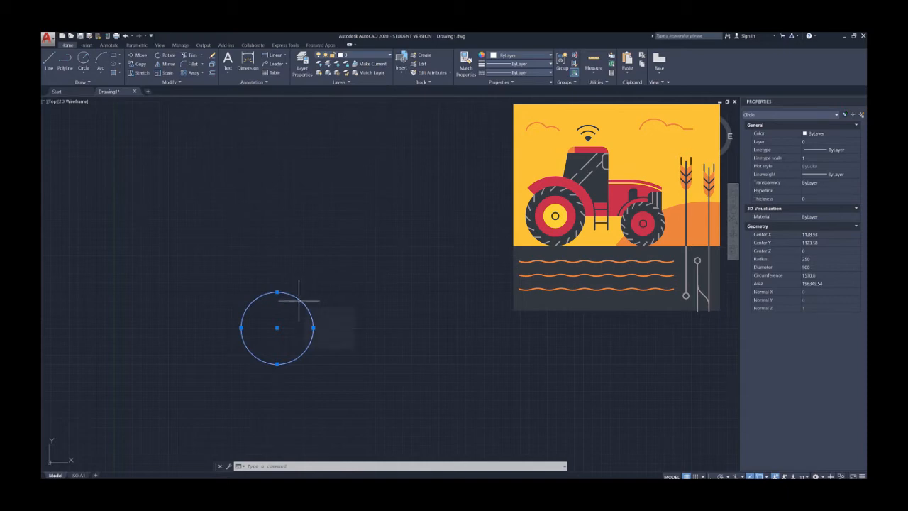
click(285, 466)
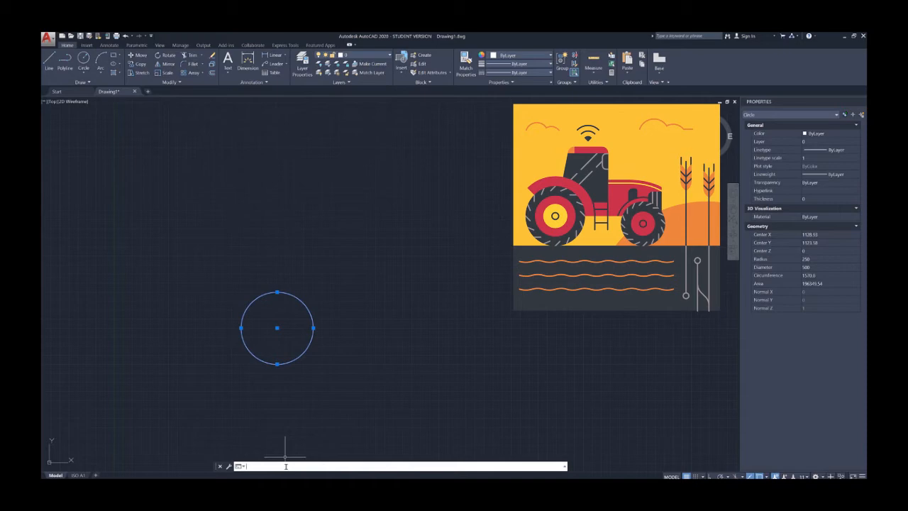
text(off)
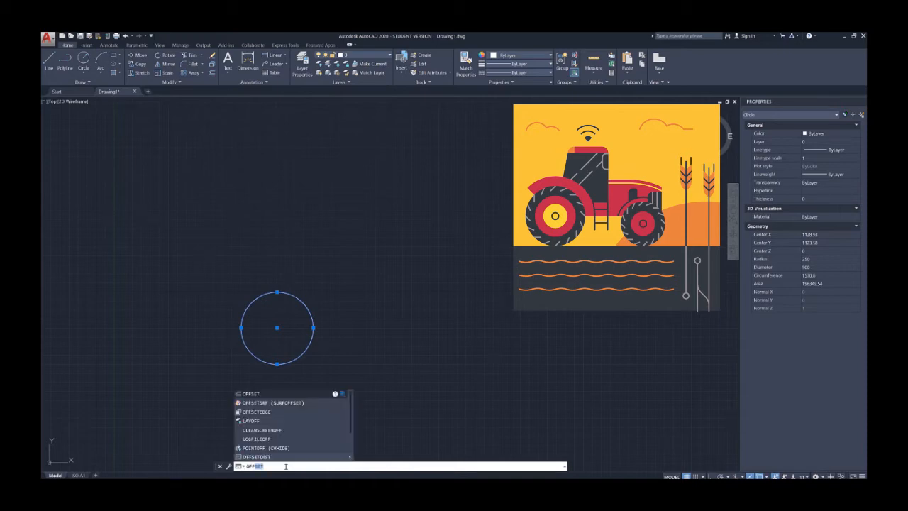
click(280, 396)
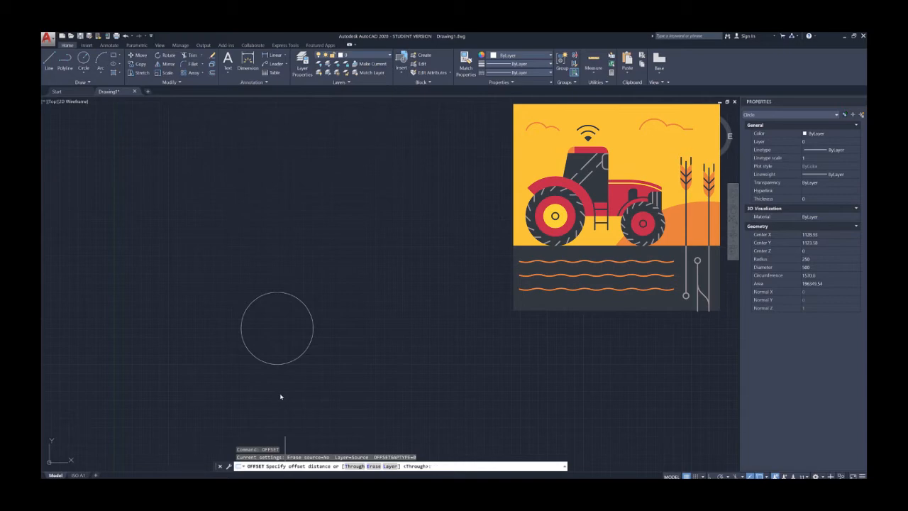
text(100)
key(Return)
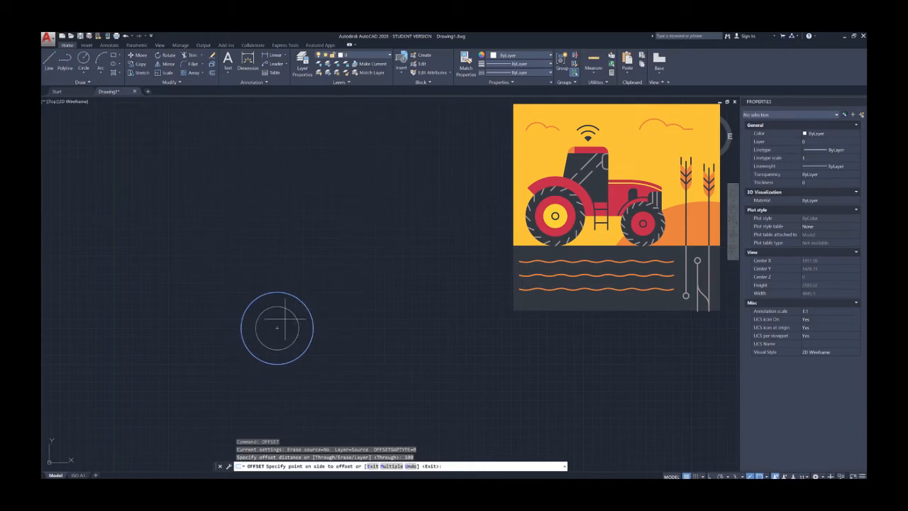
click(341, 289)
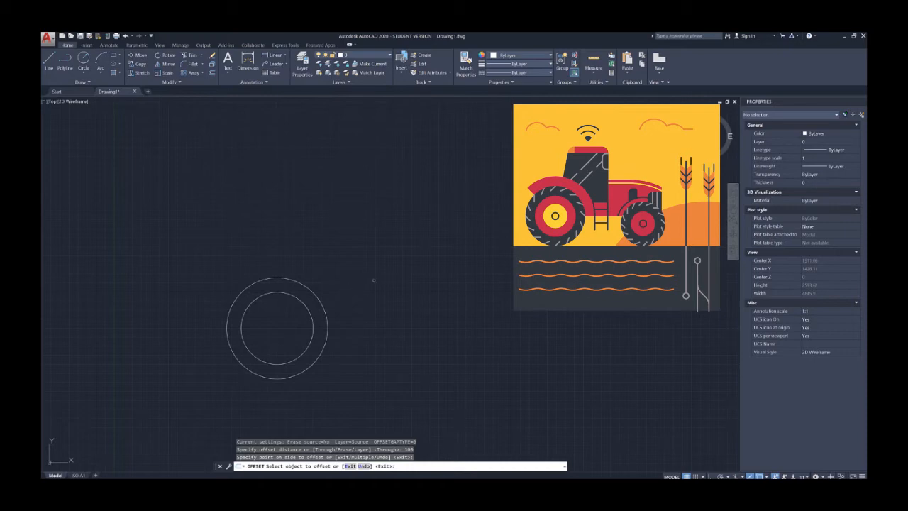
mouse_move(371, 279)
middle_down()
mouse_move(355, 256)
mouse_move(373, 232)
middle_up()
key(Escape)
Draw a horizontal line from the wheel's centre to the right-hand quadrant of the outer circle.
text(l)
key(Return)
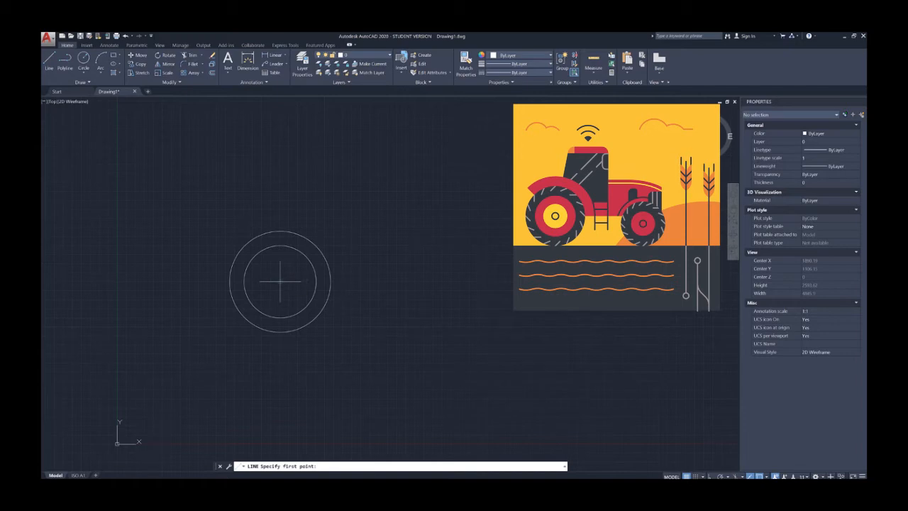
click(279, 281)
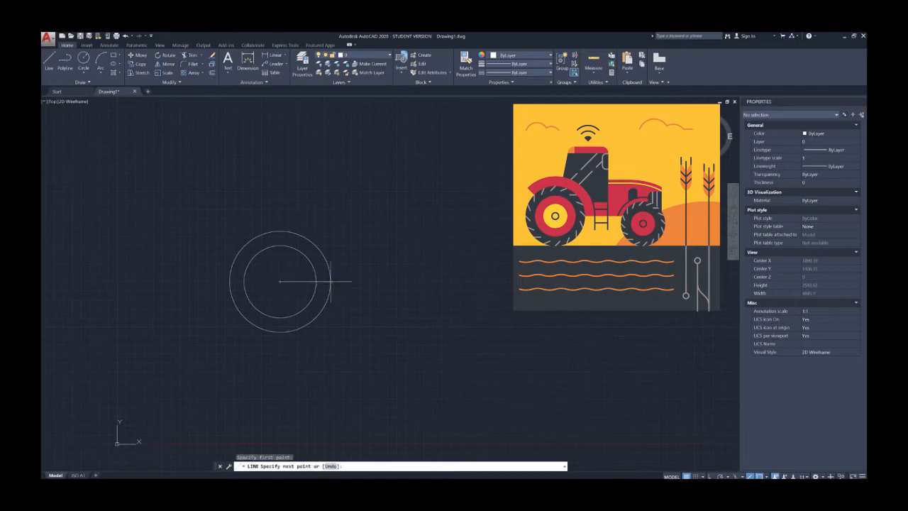
click(330, 281)
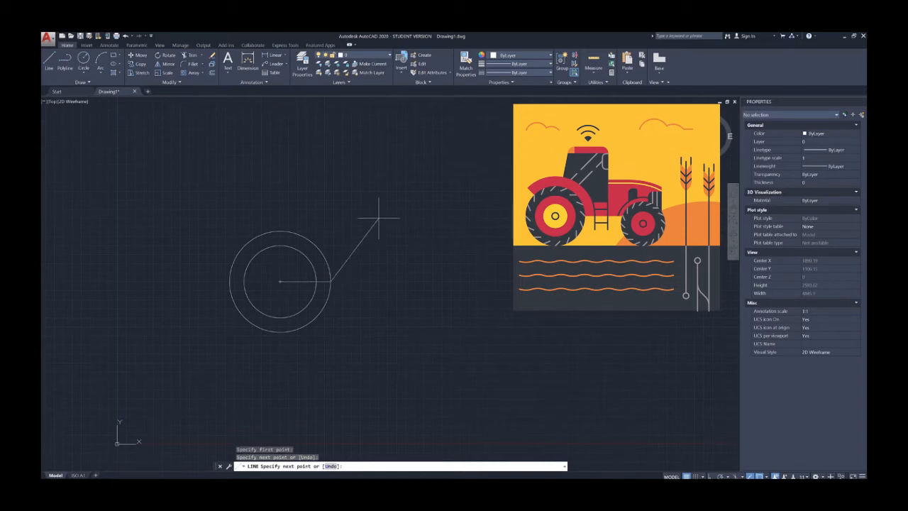
key(Escape)
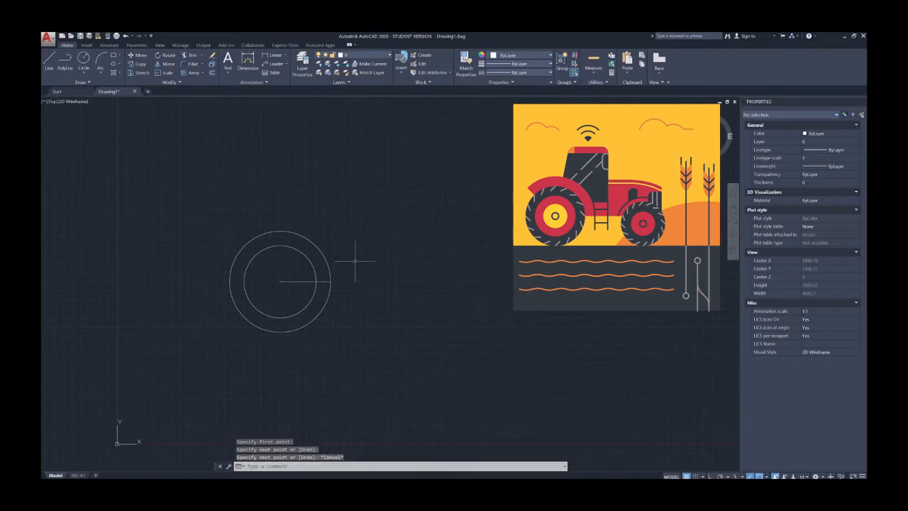
Draw a slanted line from the wheel's centre up and to the left, ending beyond the outer circle.
click(49, 61)
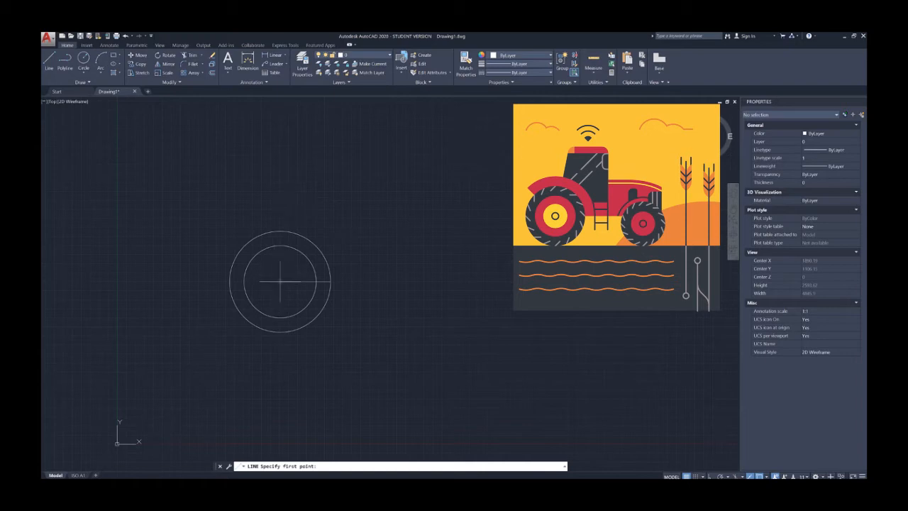
click(49, 60)
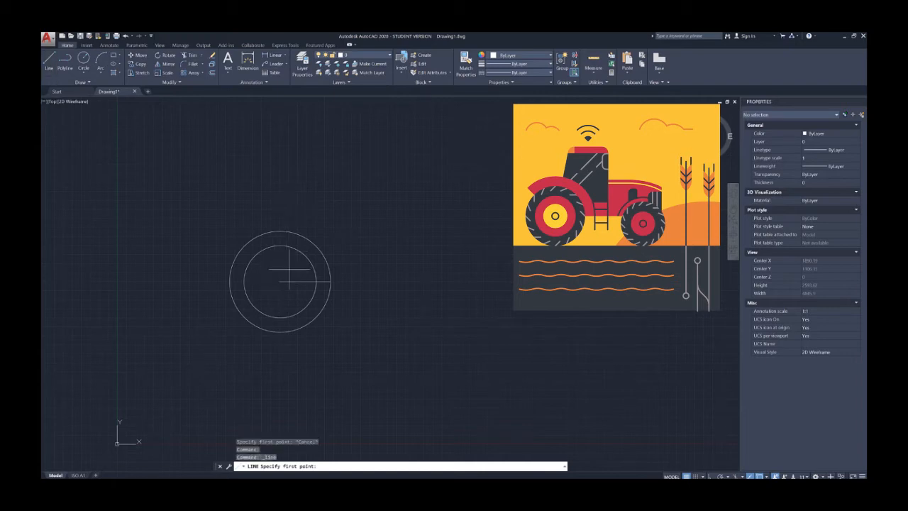
click(281, 281)
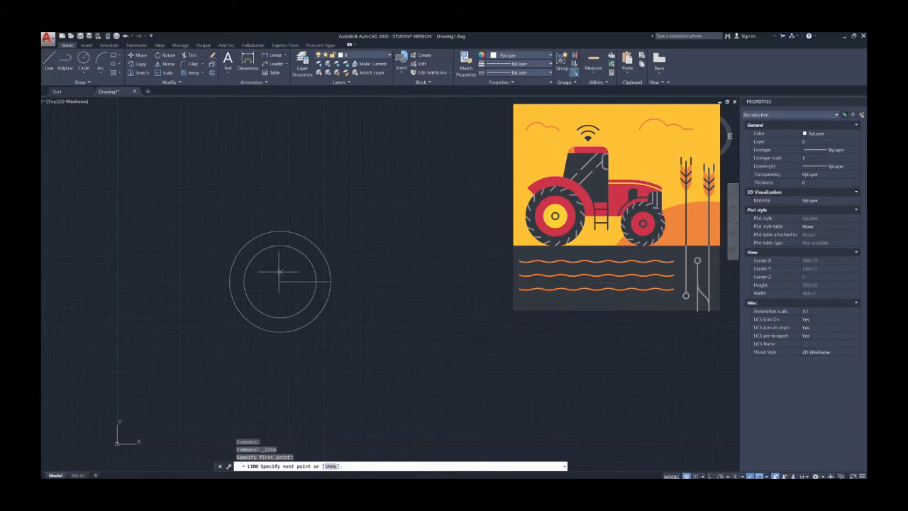
click(225, 238)
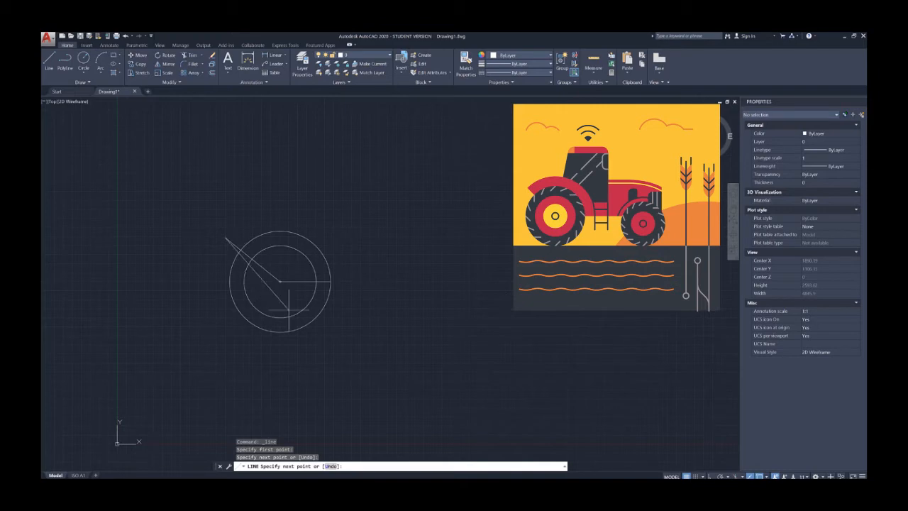
key(Escape)
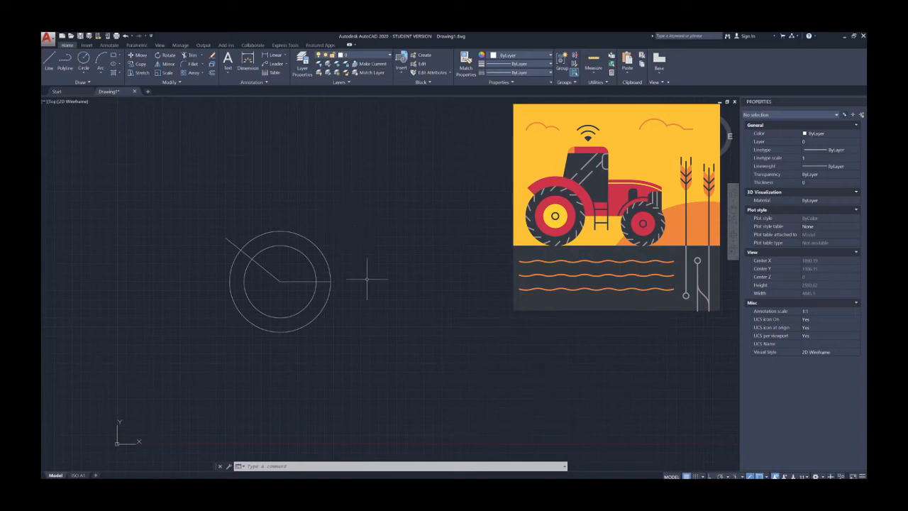
Trim away the lower part of the outer circle between the slanted line and the horizontal line.
click(365, 217)
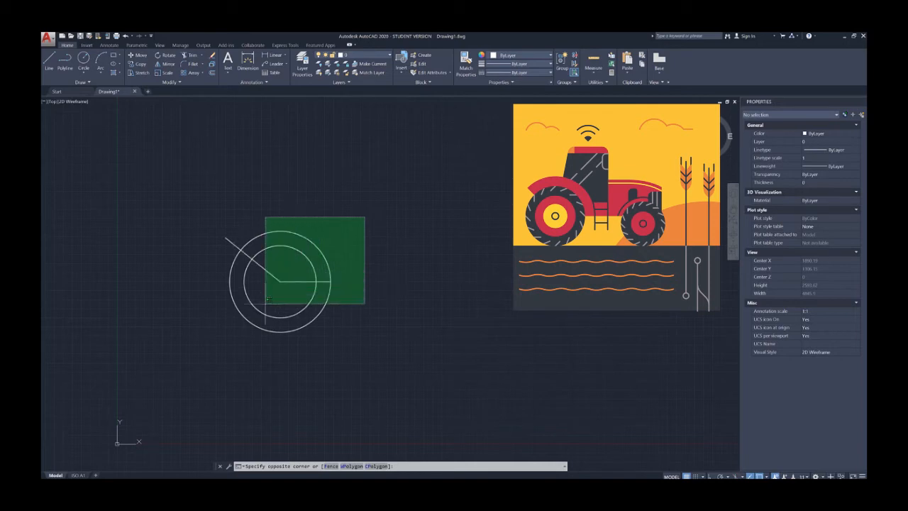
click(255, 319)
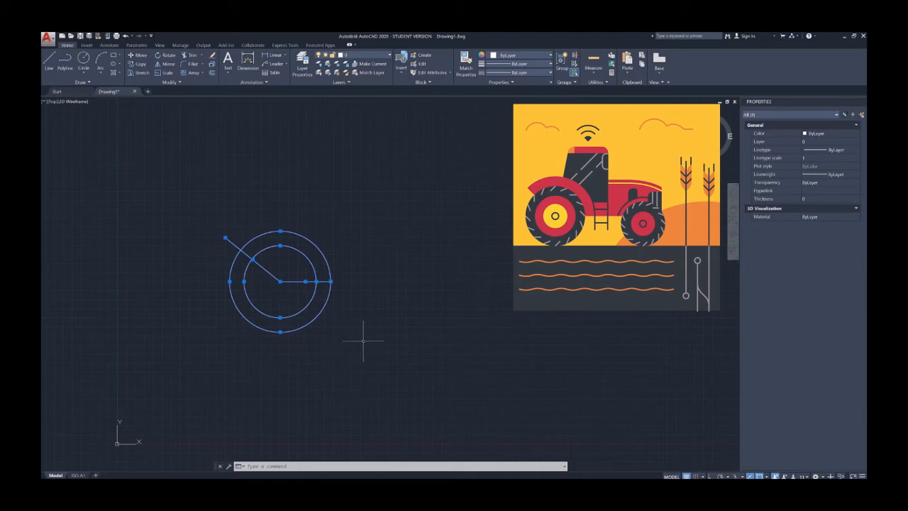
text(tri)
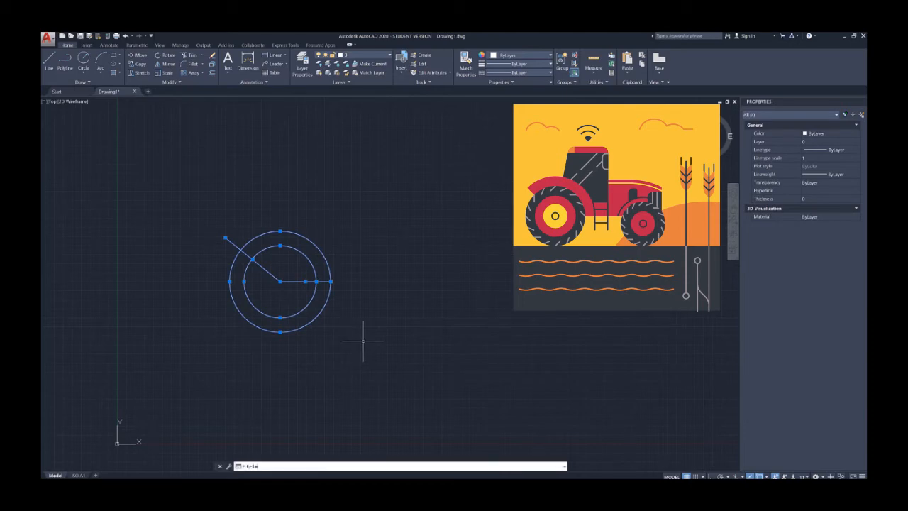
key(Return)
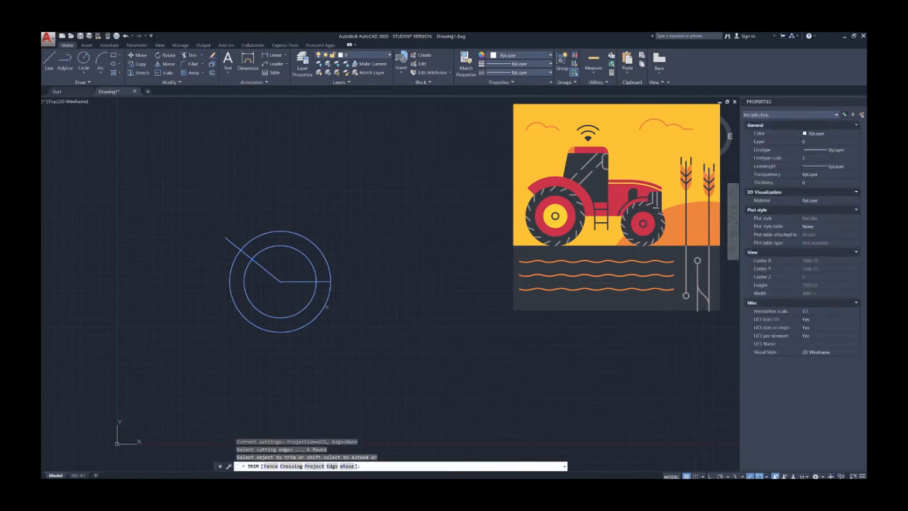
click(325, 305)
click(322, 310)
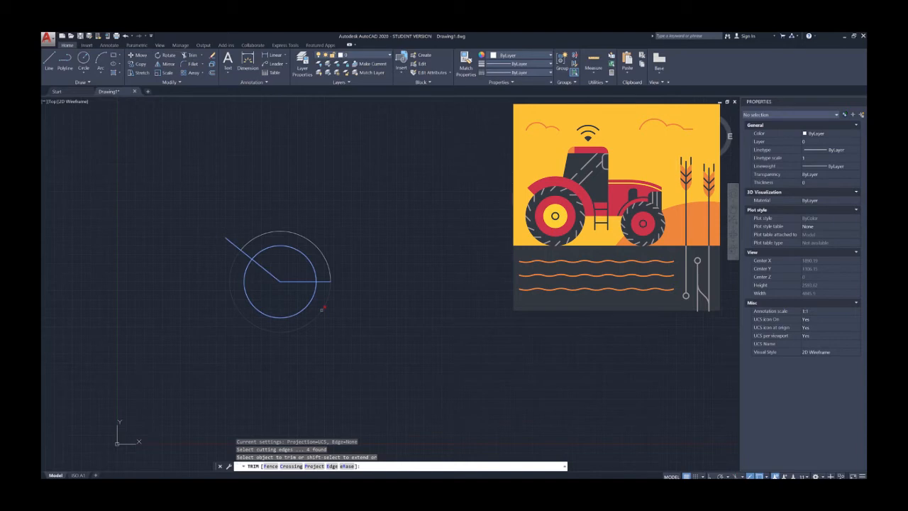
click(322, 309)
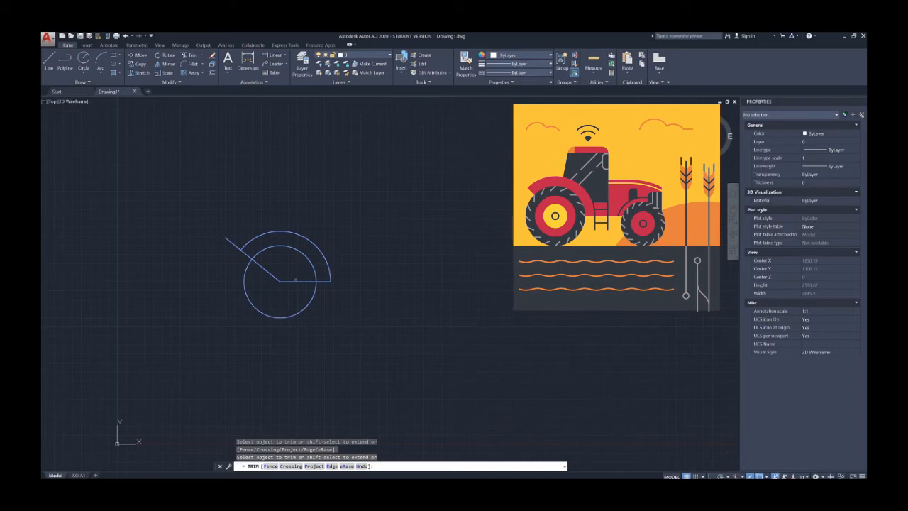
Try to trim the horizontal and slanted lines to the ring between the wheel circle and the fender arc.
click(295, 281)
click(261, 268)
click(235, 243)
key(ctrl+z)
key(Escape)
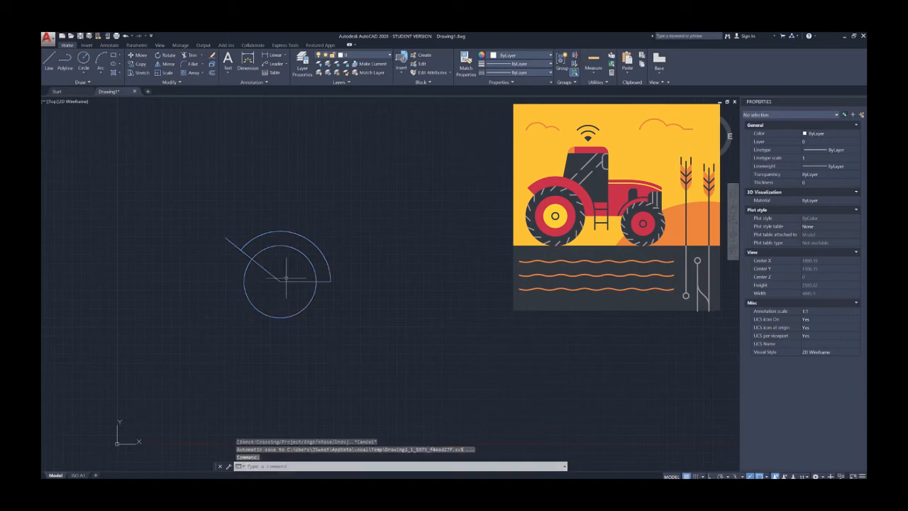
Shorten the horizontal line by stretching its centre end to the right-hand quadrant of the wheel circle.
click(290, 281)
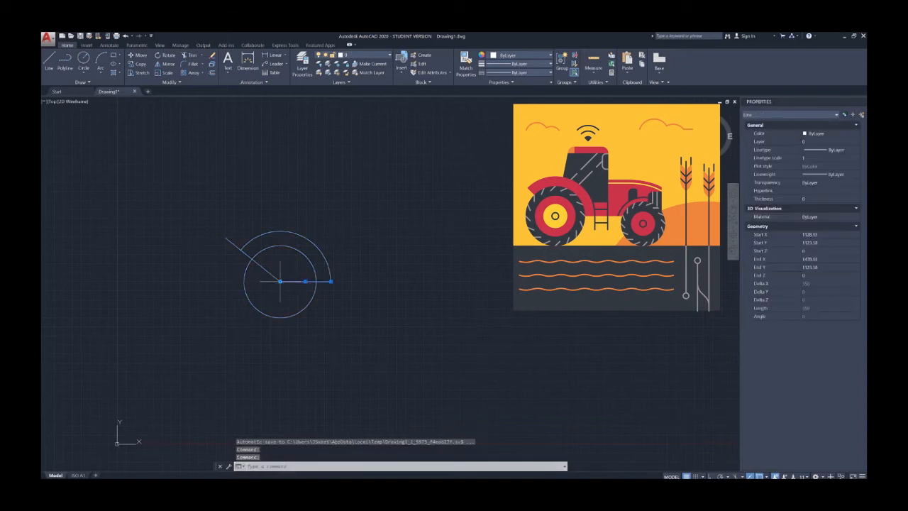
click(280, 281)
click(315, 281)
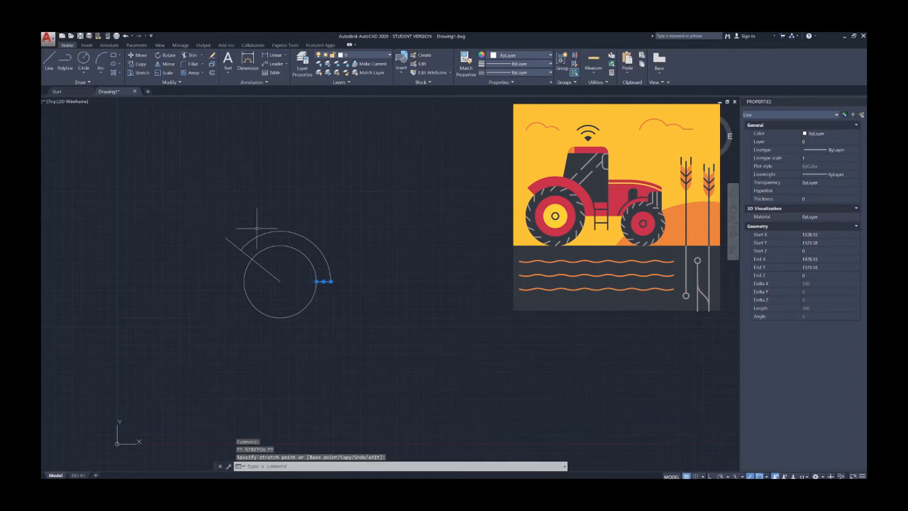
Shorten the slanted line by stretching its inner end to the wheel circle and its outer end close to the fender arc's end.
click(257, 262)
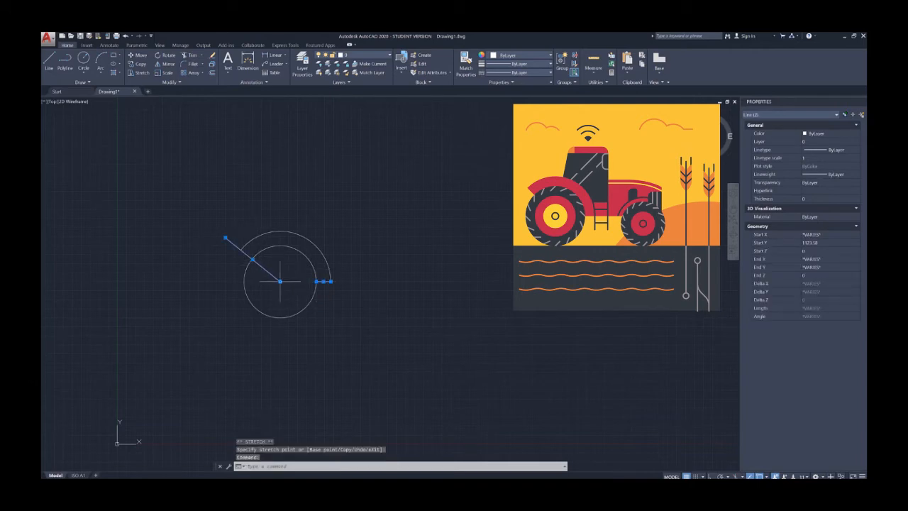
click(279, 281)
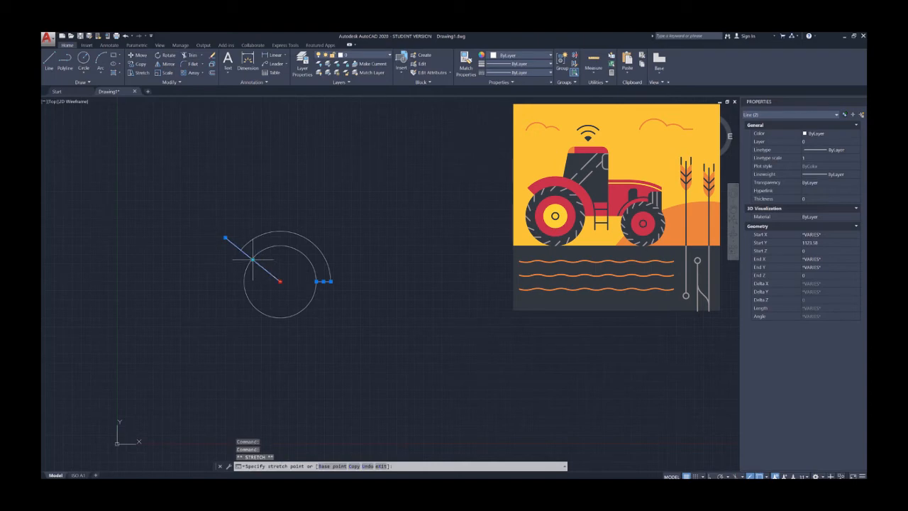
click(252, 259)
click(225, 238)
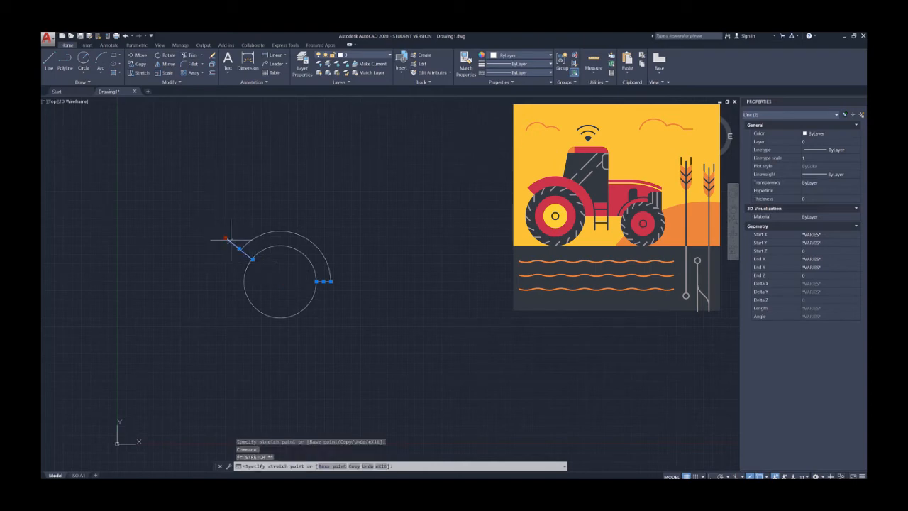
key(Escape)
key(Escape)
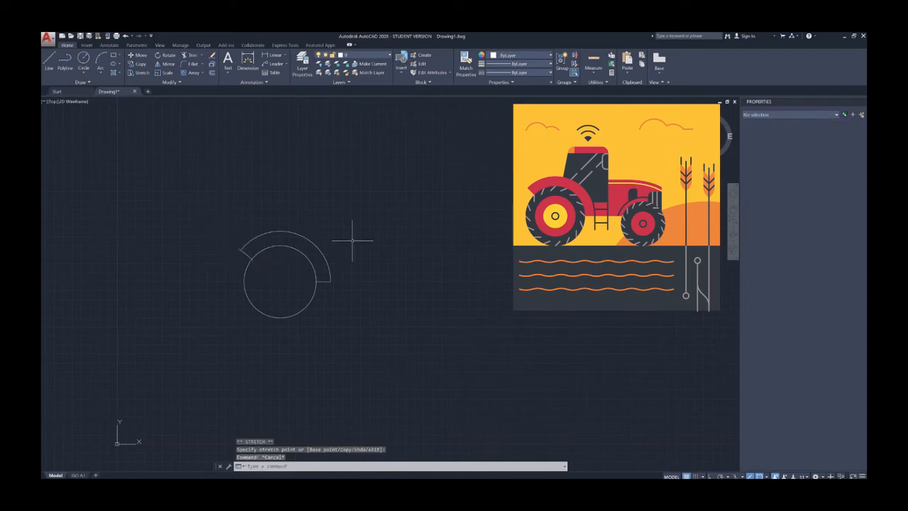
Stretch the slanted line's inner end so it lies exactly on the wheel circle.
scroll(244, 251, up, 5)
drag(244, 252, 234, 265)
click(289, 303)
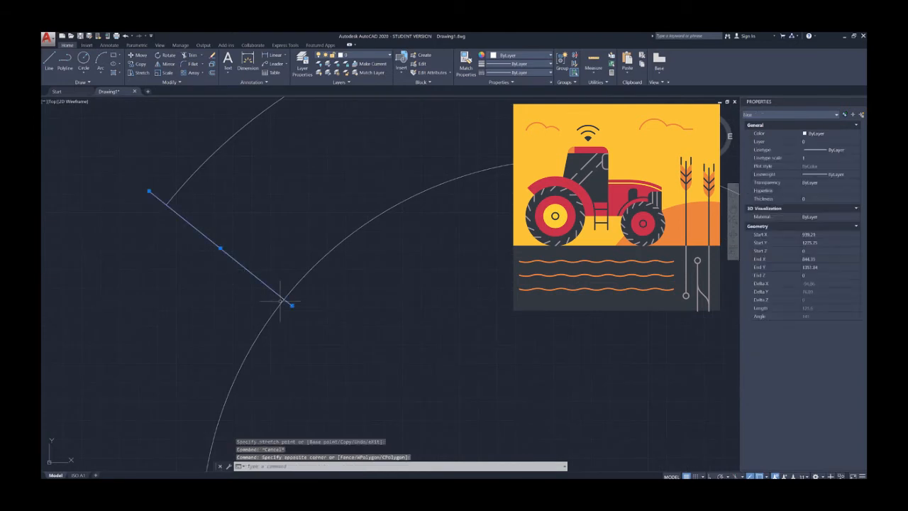
click(284, 299)
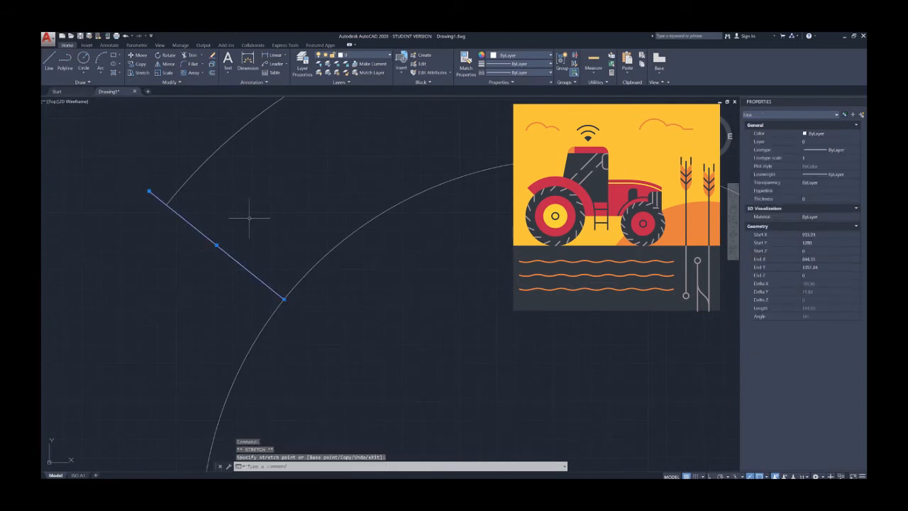
Stretch the slanted line's outer end so it lies exactly on the end of the fender arc.
click(149, 191)
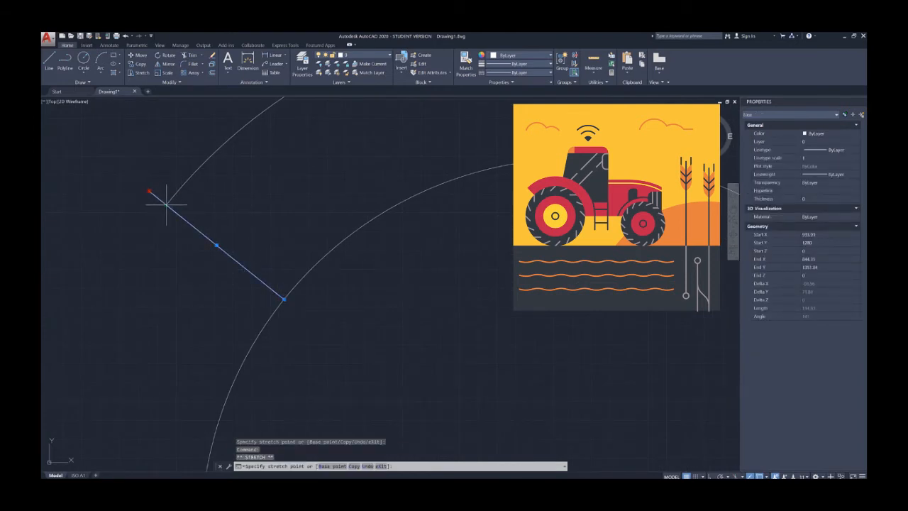
click(166, 205)
key(Escape)
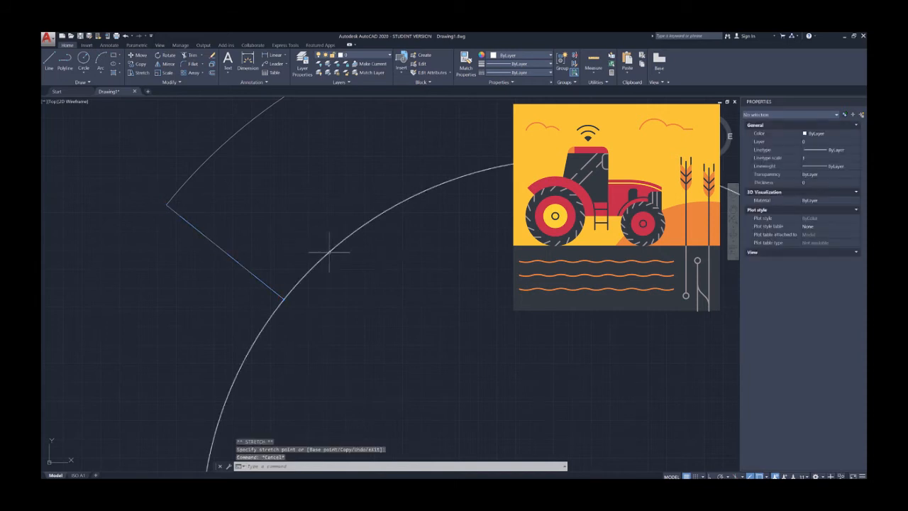
Inspect the fender outline and the points where its two end lines meet the wheel circle.
scroll(326, 252, down, 5)
scroll(329, 251, down, 4)
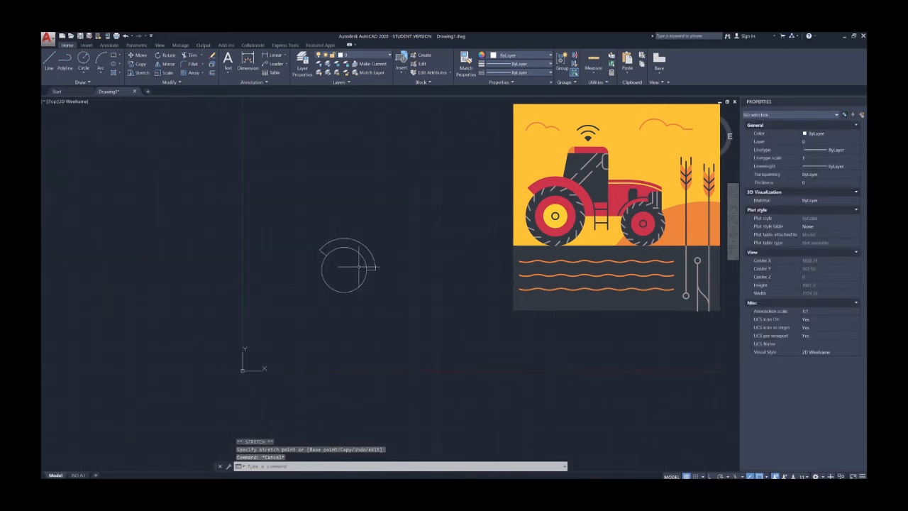
middle_drag(359, 267, 330, 284)
scroll(325, 280, up, 1)
scroll(288, 280, up, 1)
scroll(348, 294, up, 9)
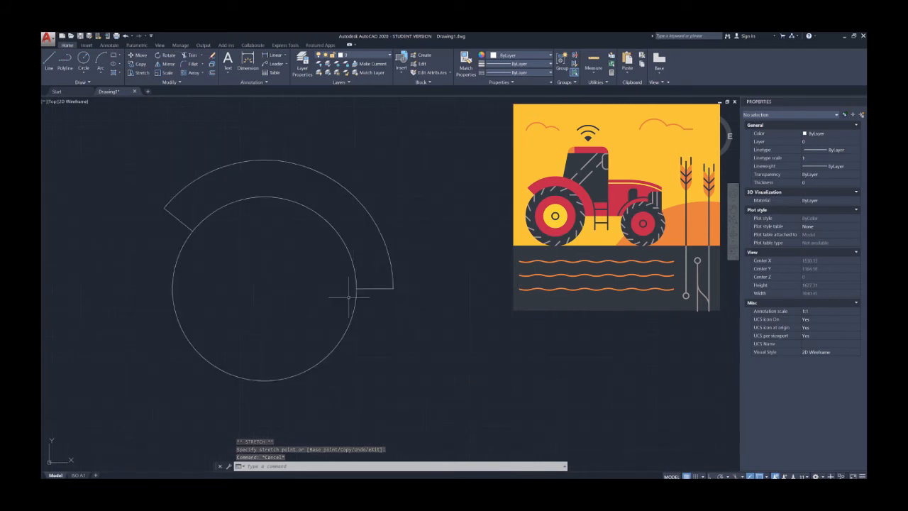
scroll(353, 264, down, 4)
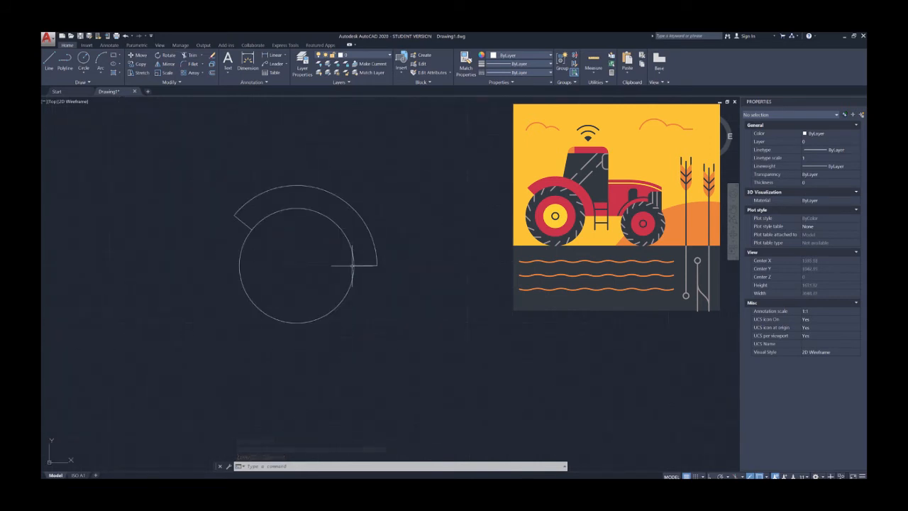
scroll(248, 228, up, 7)
scroll(234, 237, down, 3)
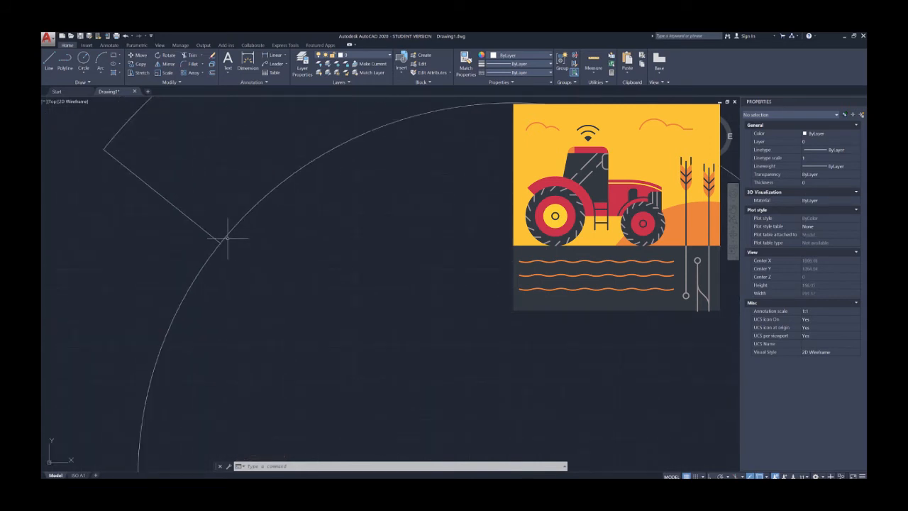
scroll(222, 239, down, 3)
scroll(225, 241, down, 6)
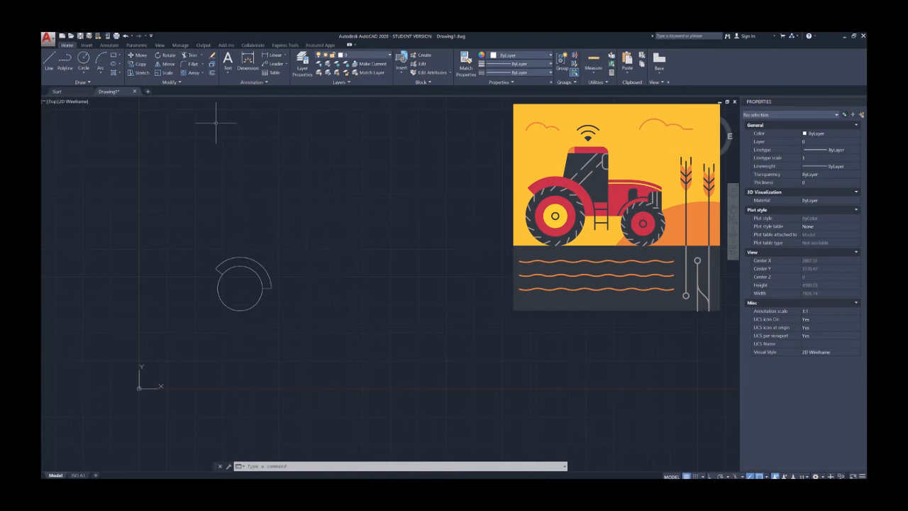
Draw a rectangle 500 long and 1000 wide, standing upright in the empty area to the right of the wheel.
click(114, 54)
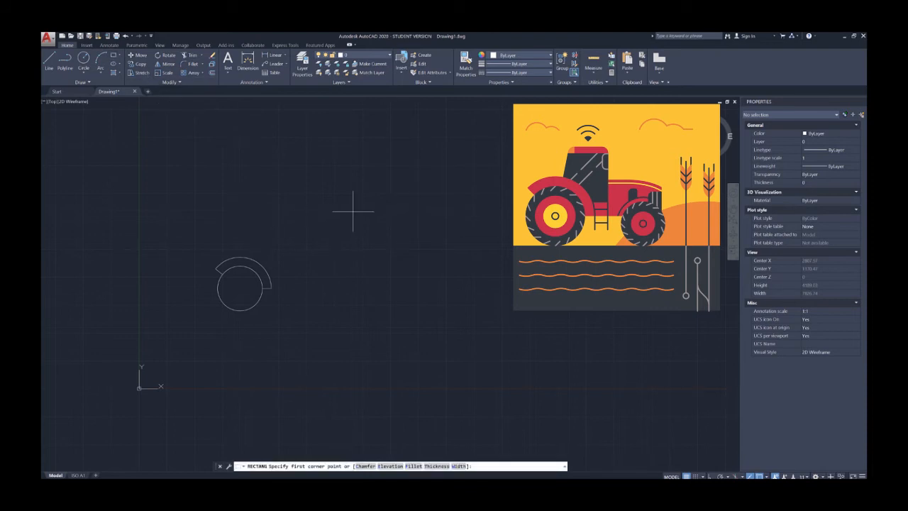
click(370, 175)
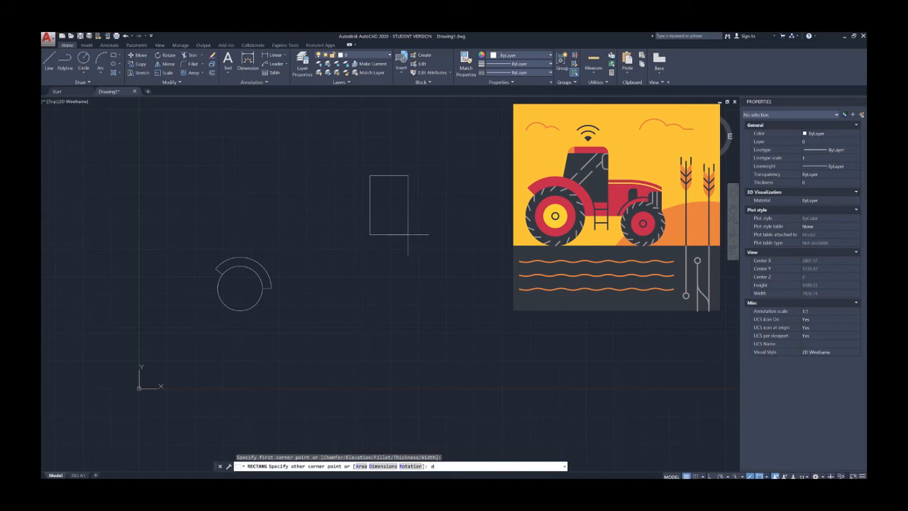
key(Return)
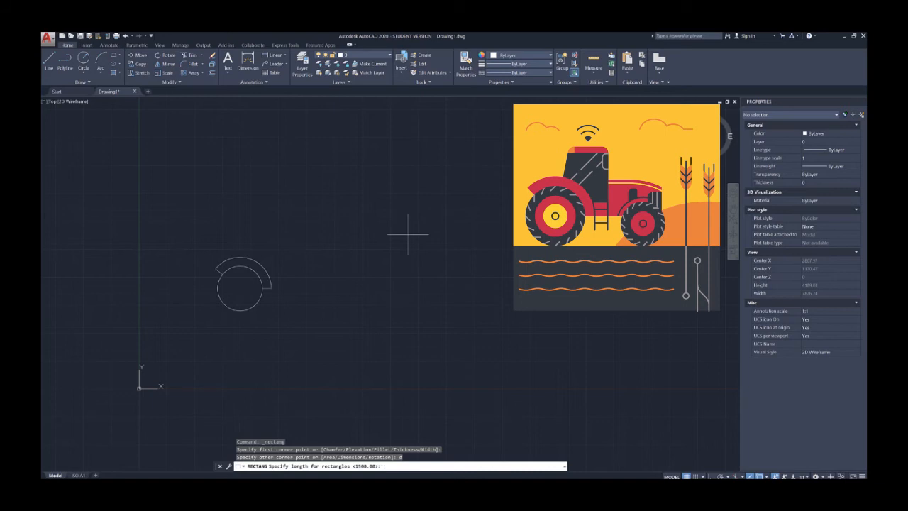
text(500)
key(Return)
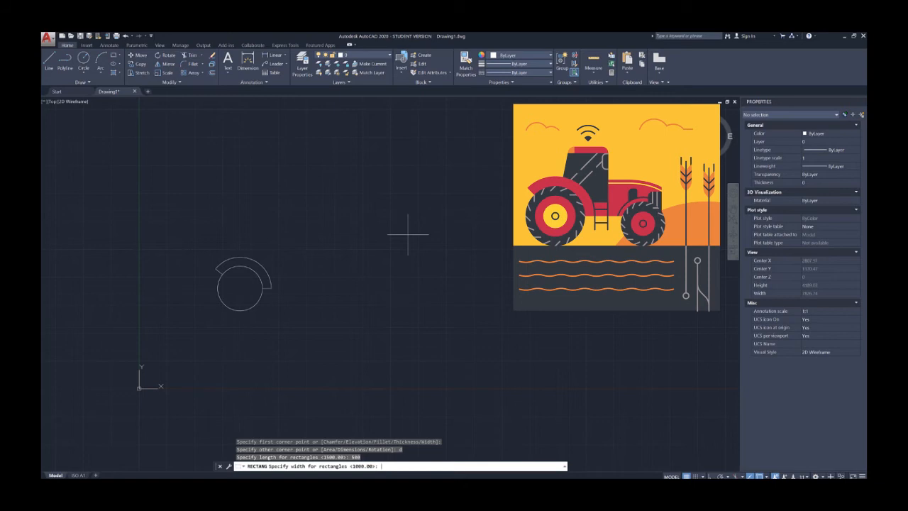
text(000)
key(Return)
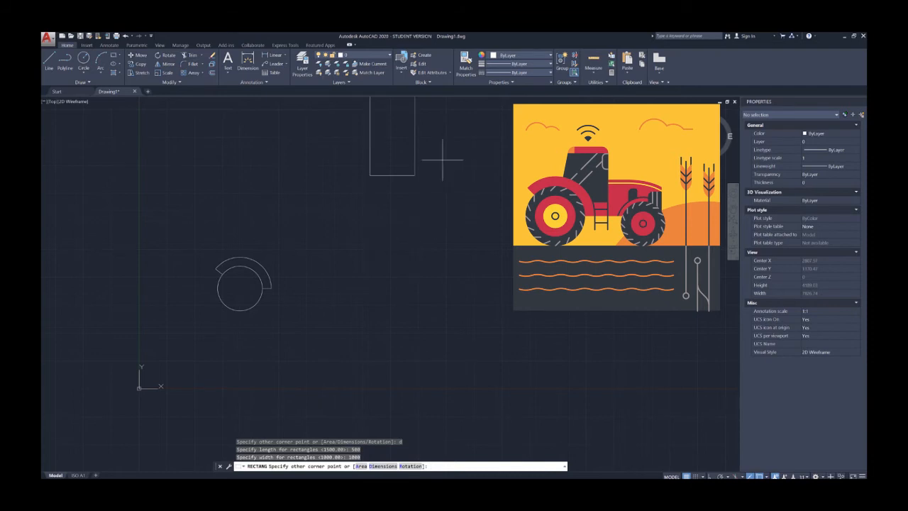
click(440, 269)
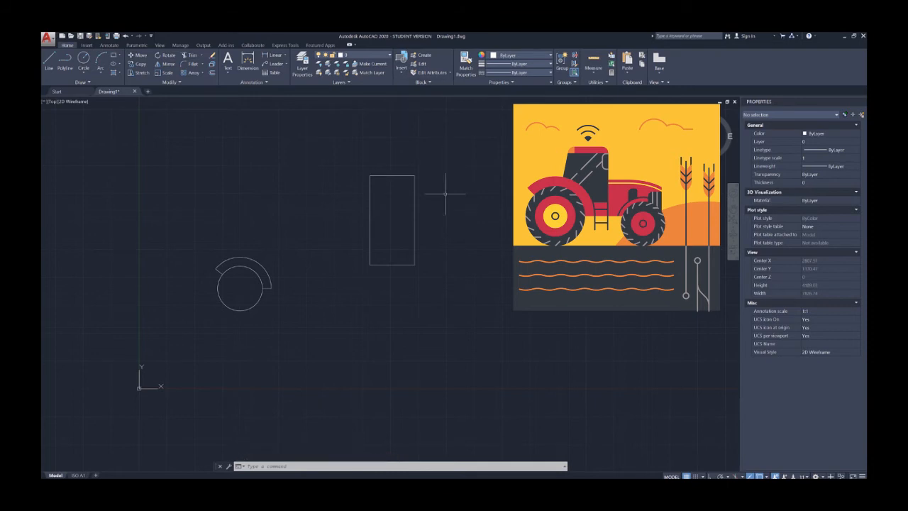
Move the upright rectangle by its lower-left corner onto the centre of the wheel circle.
click(414, 219)
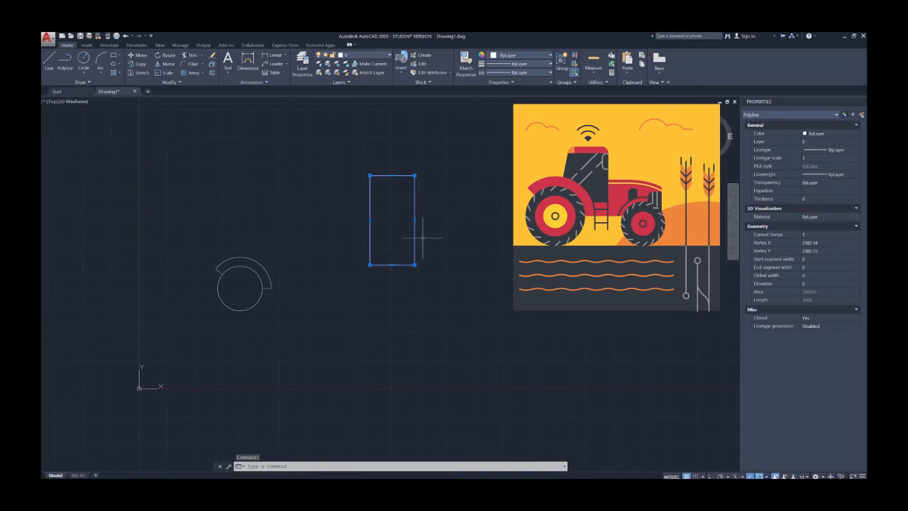
text(s)
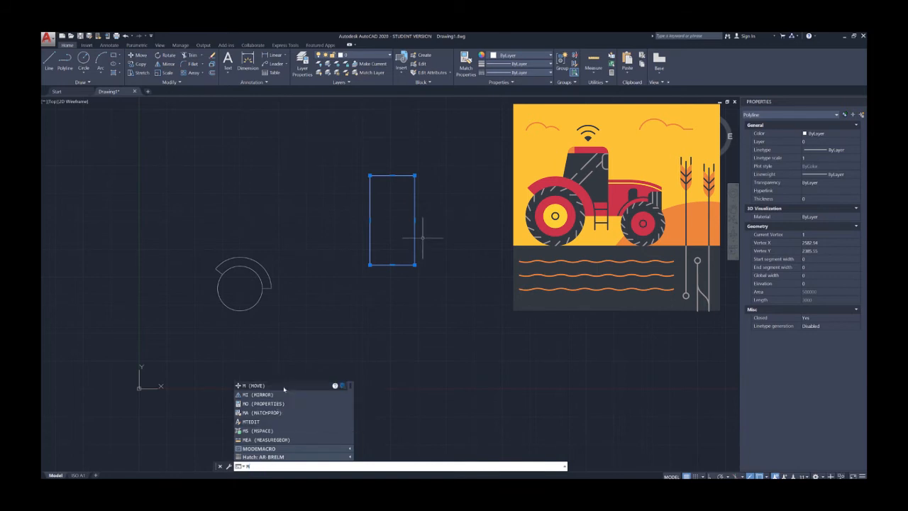
click(292, 387)
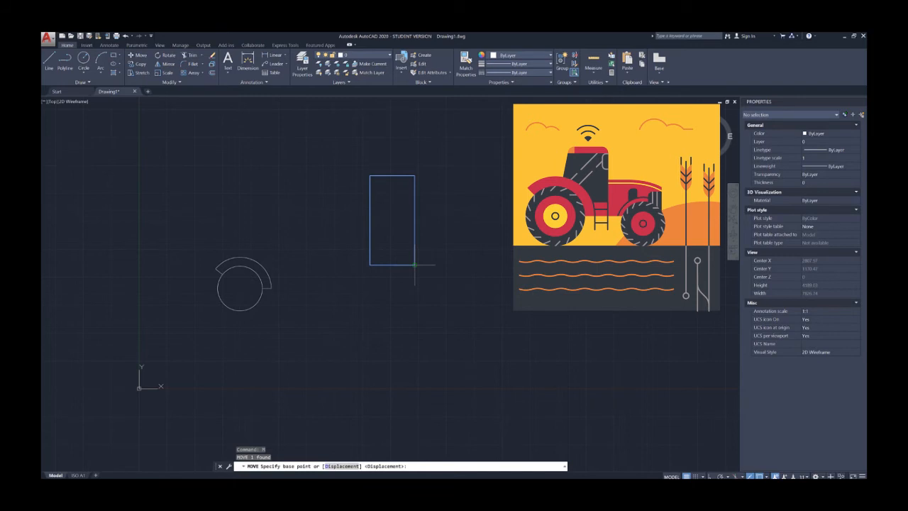
click(369, 264)
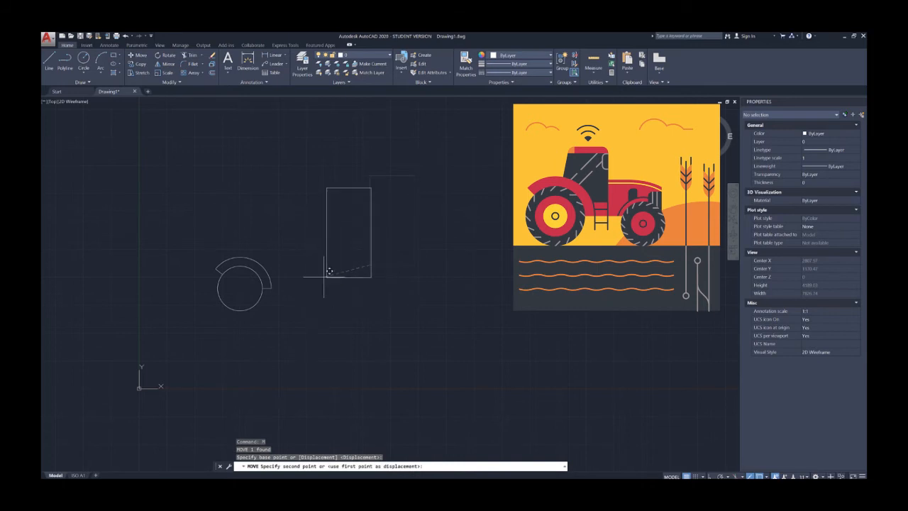
click(244, 282)
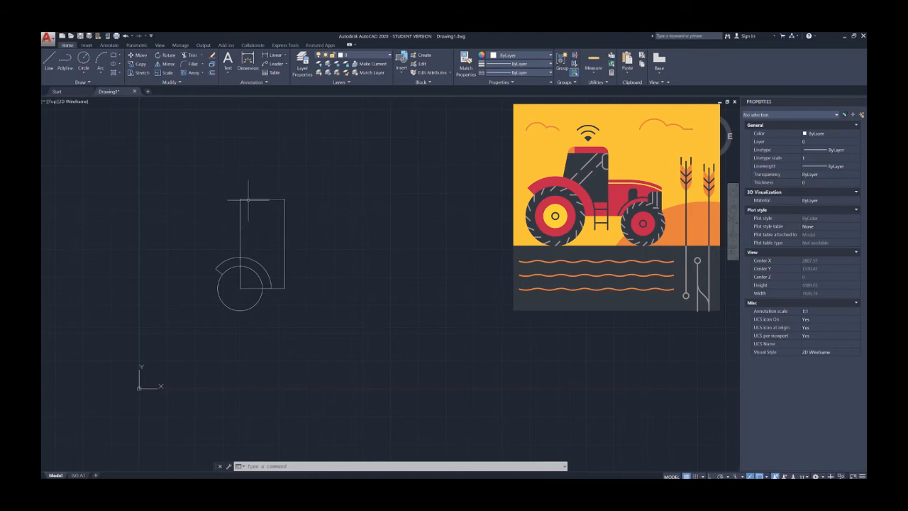
Draw an arc from 100 below the rectangle's upper-left corner, through that corner, to 100 along the upper edge.
click(101, 60)
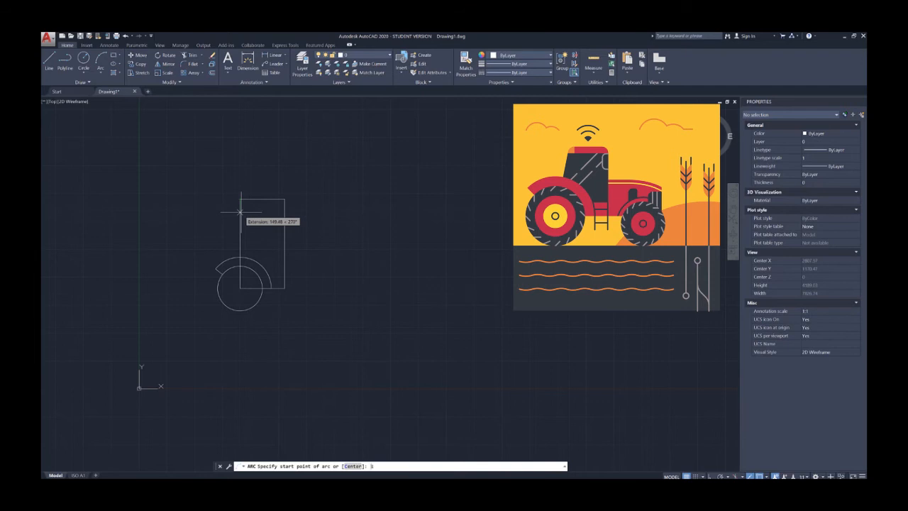
text(00)
key(Return)
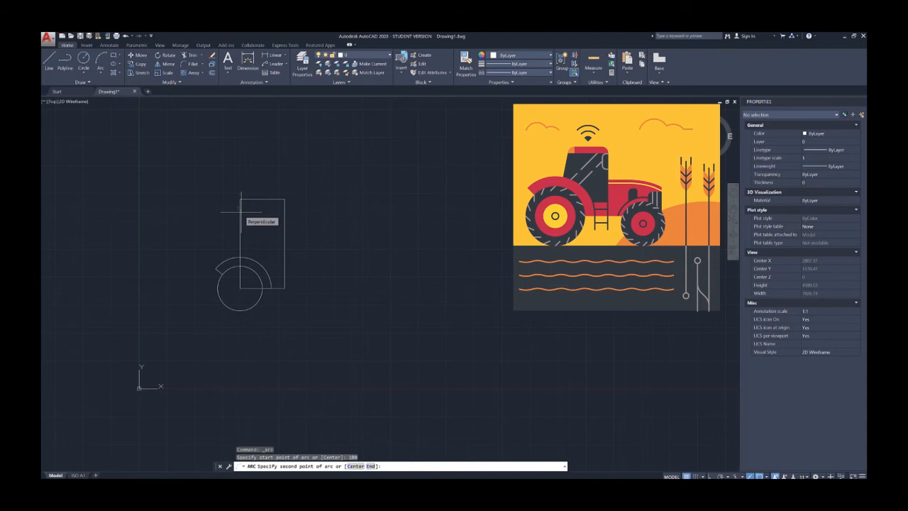
scroll(243, 210, up, 5)
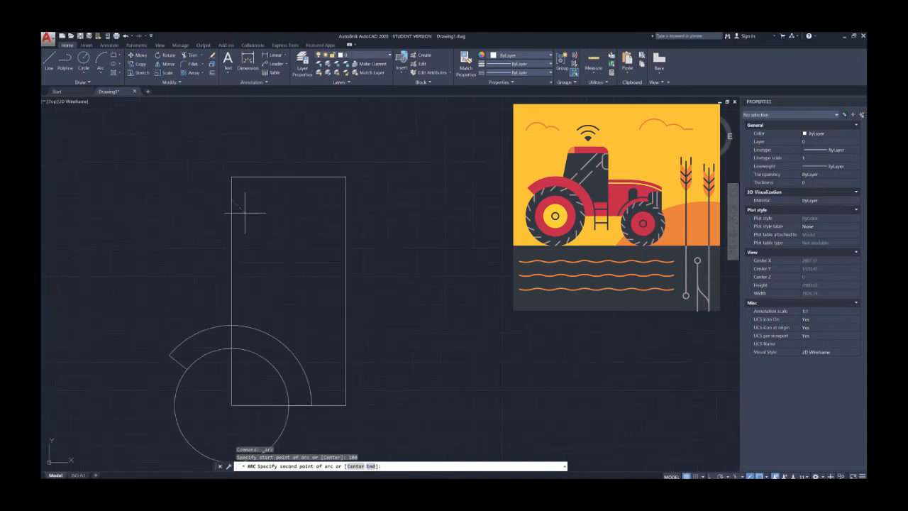
scroll(225, 170, down, 3)
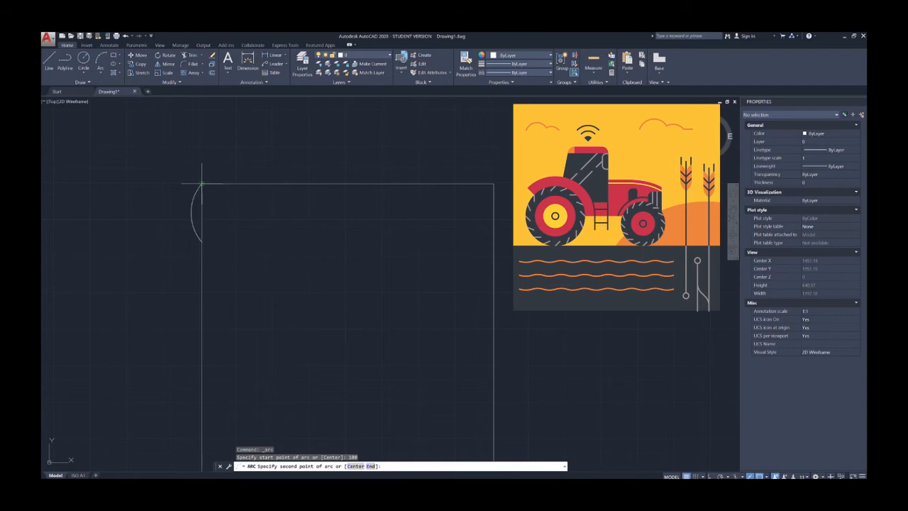
click(201, 183)
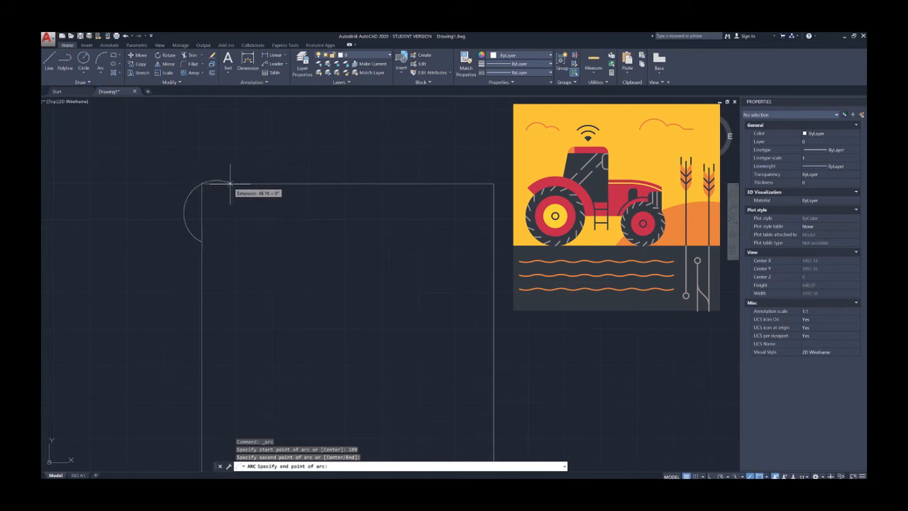
text(100)
key(Return)
Stretch the arc's midpoint inward so it rounds the inside of the rectangle's corner with a radius of about 107.
scroll(292, 211, down, 2)
click(236, 194)
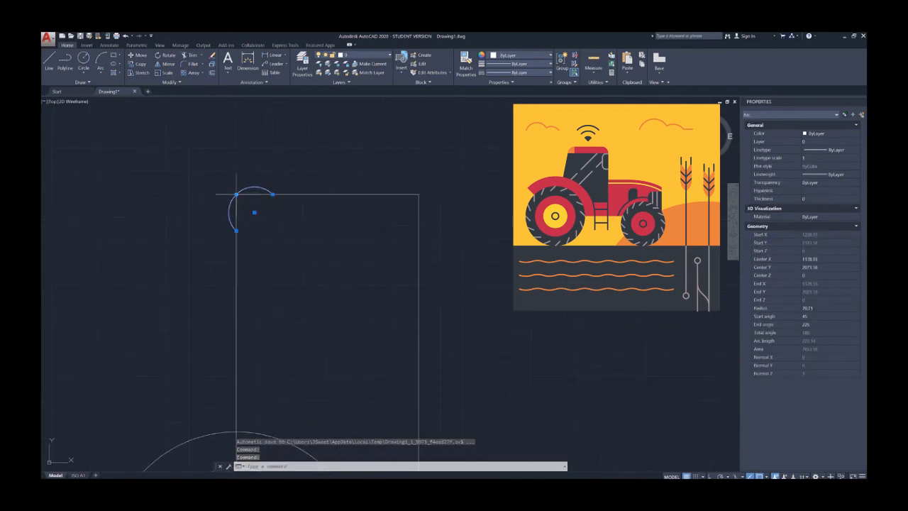
mouse_move(237, 193)
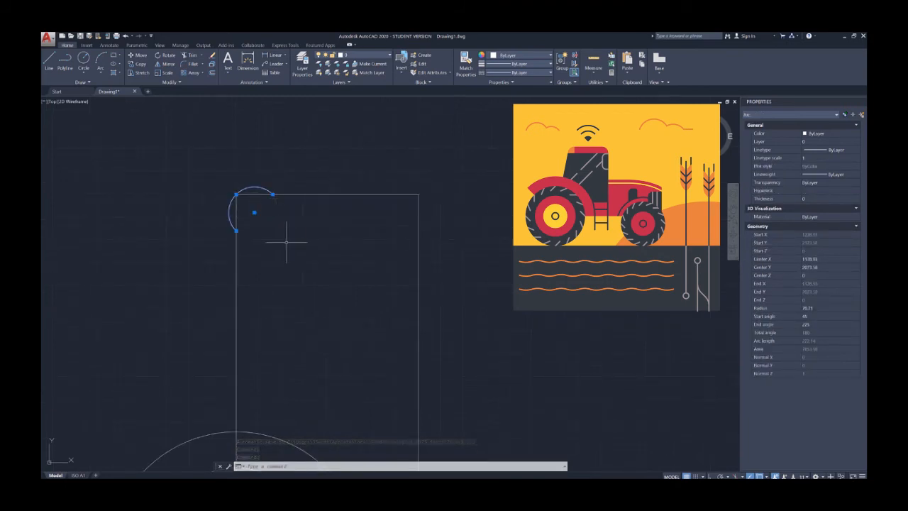
click(236, 193)
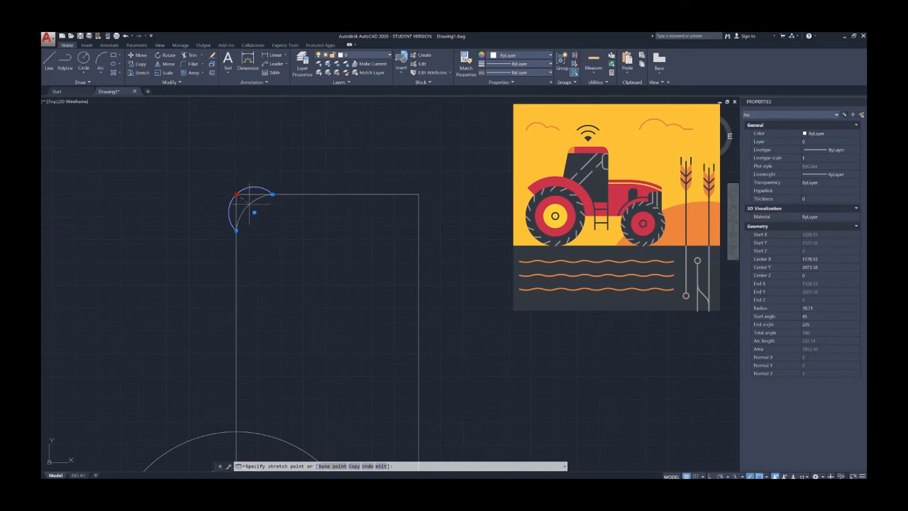
click(247, 205)
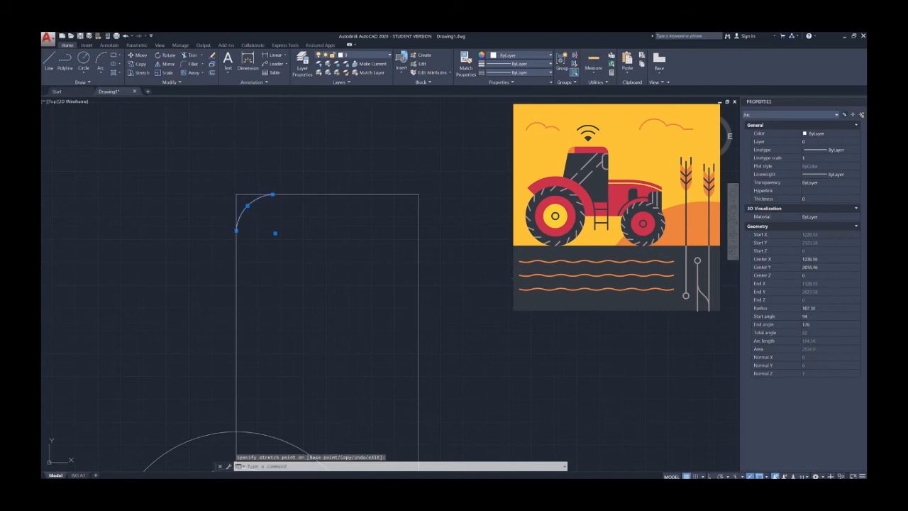
key(Escape)
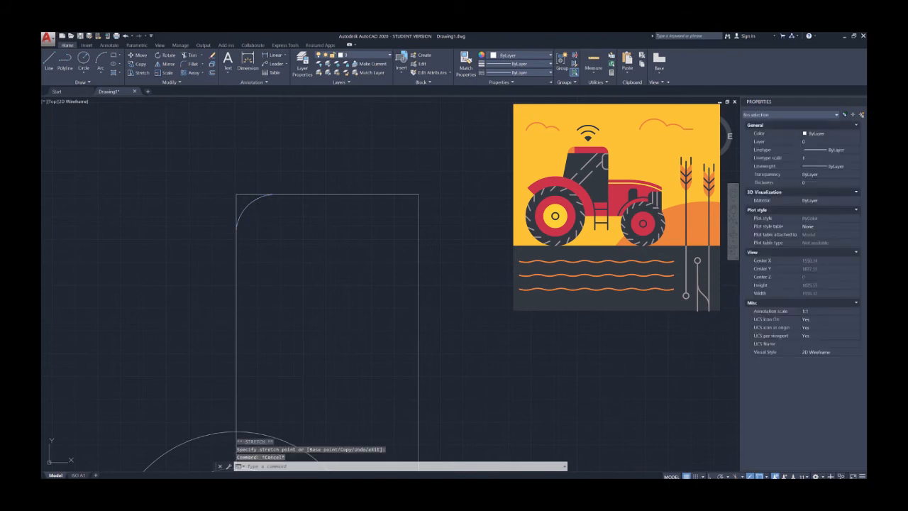
Mirror the corner arc about the rectangle's vertical centreline to round its upper-right corner, keeping the original arc.
scroll(433, 275, down, 4)
scroll(405, 280, up, 2)
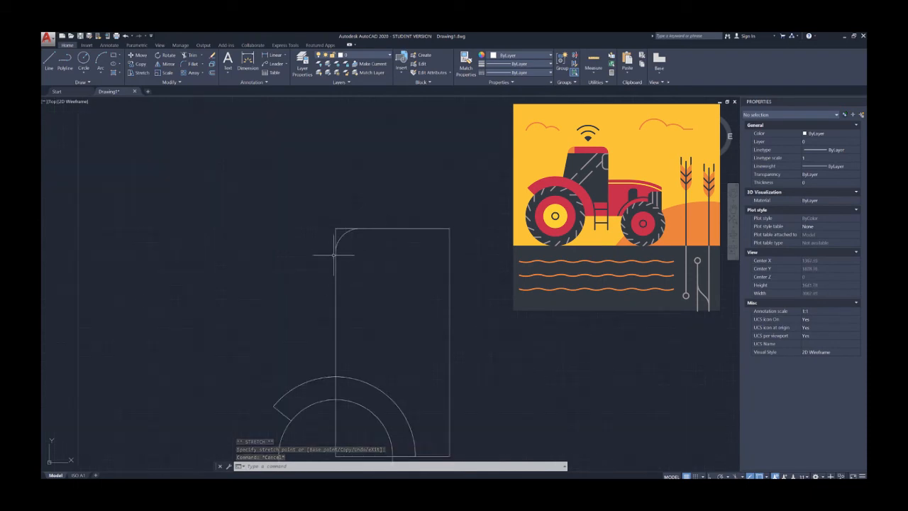
middle_drag(398, 260, 357, 225)
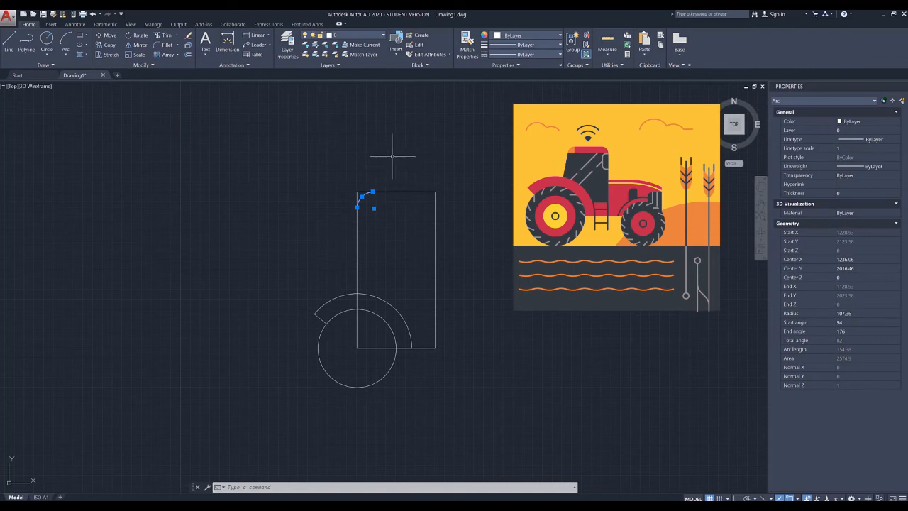
key(Escape)
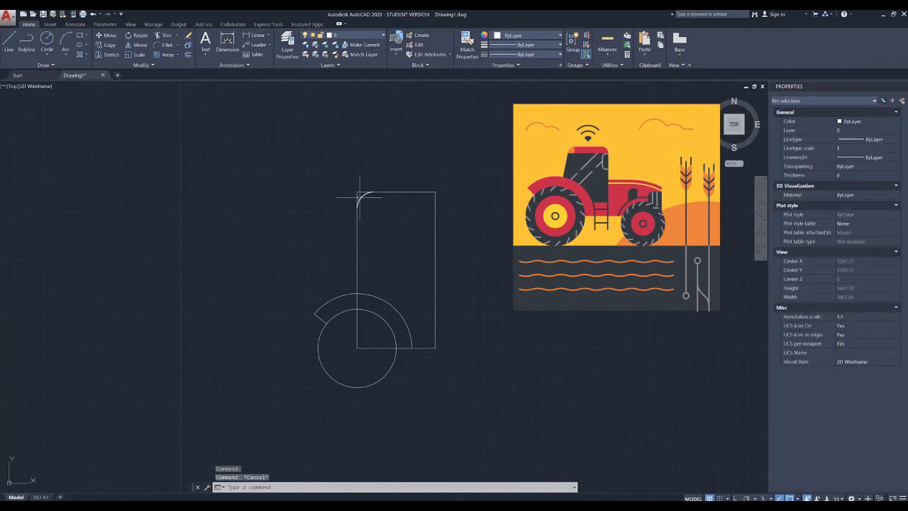
click(360, 198)
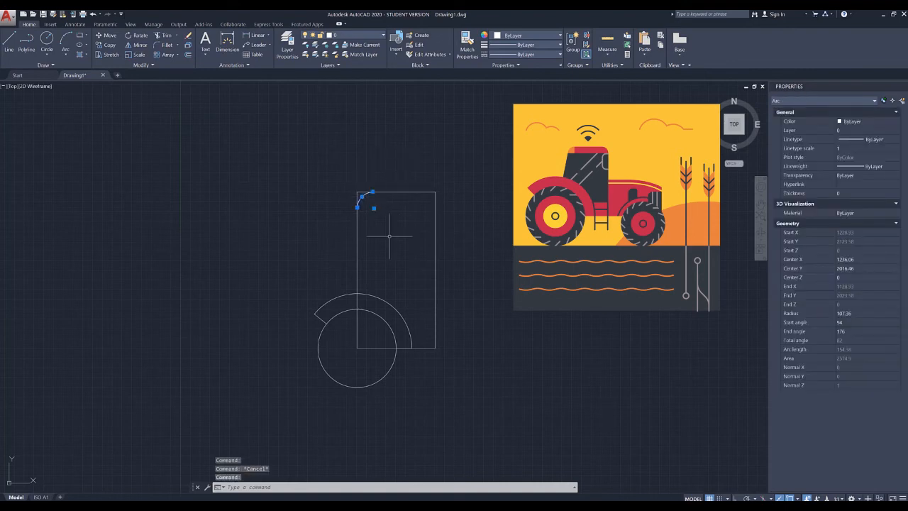
click(278, 487)
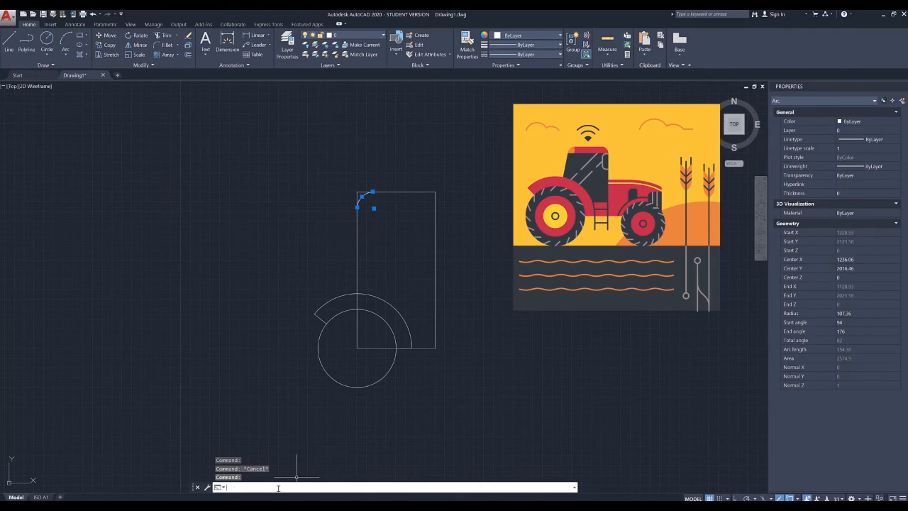
text(MIRROR)
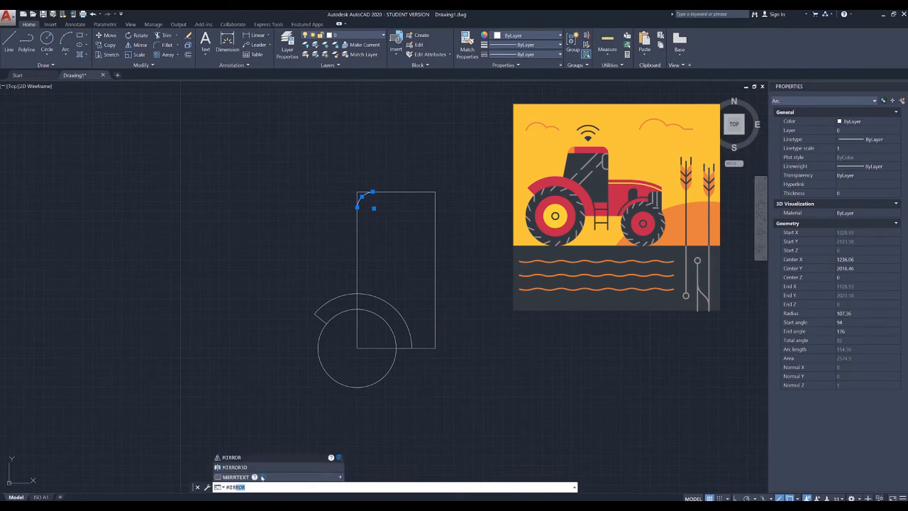
click(246, 459)
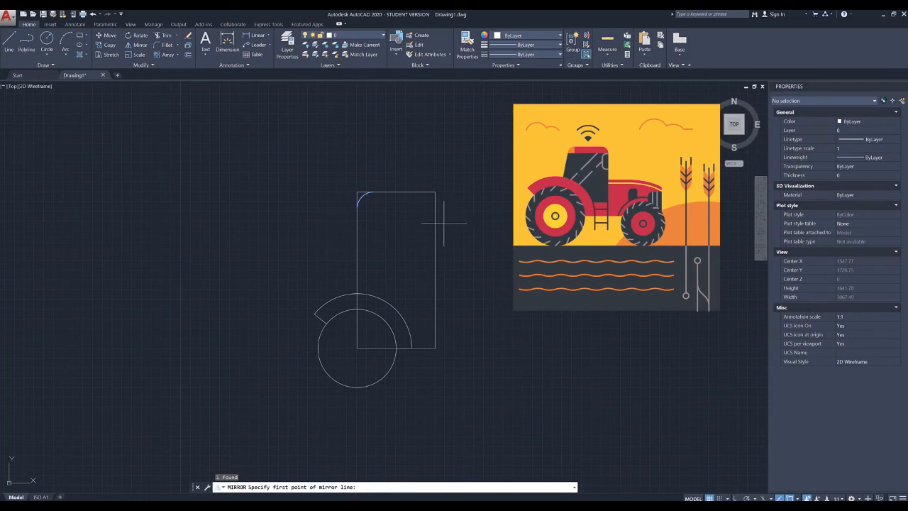
click(396, 192)
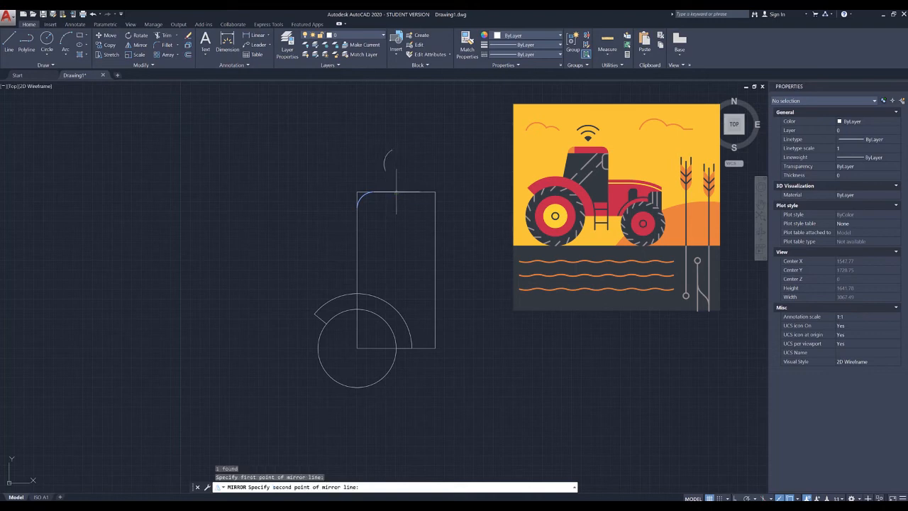
click(397, 230)
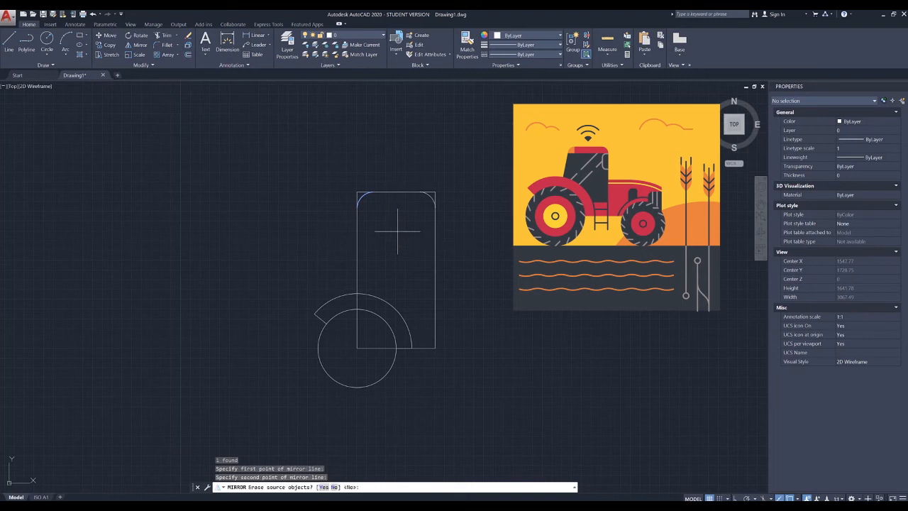
key(Return)
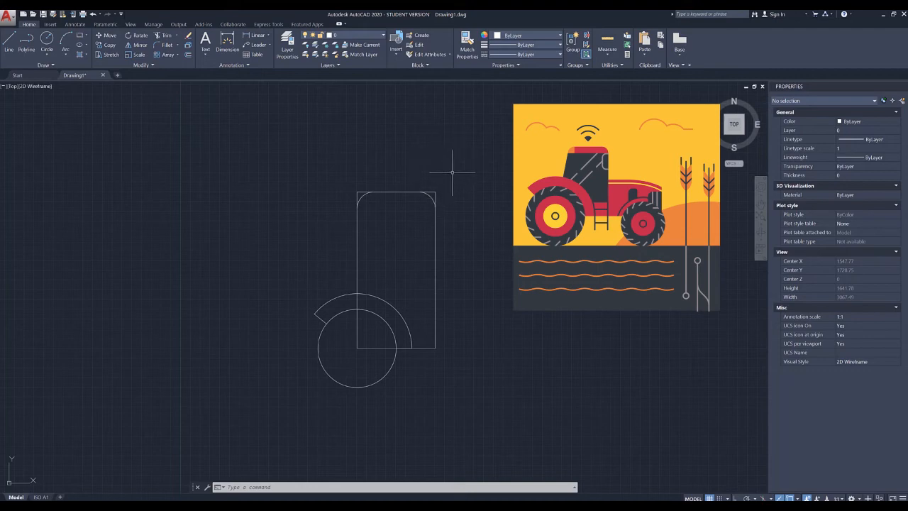
Trim the cab rectangle's square corners outside both arcs and the parts of its edges lying inside the fender and the wheel.
click(485, 168)
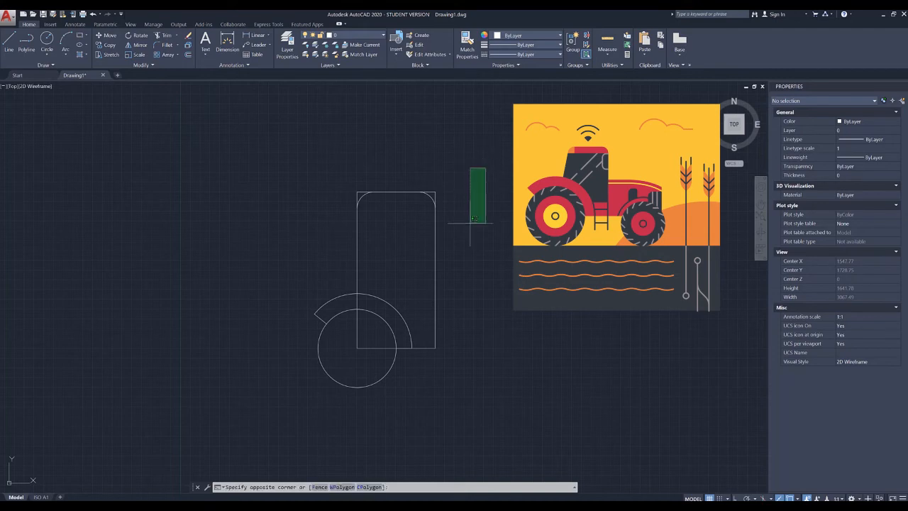
click(300, 375)
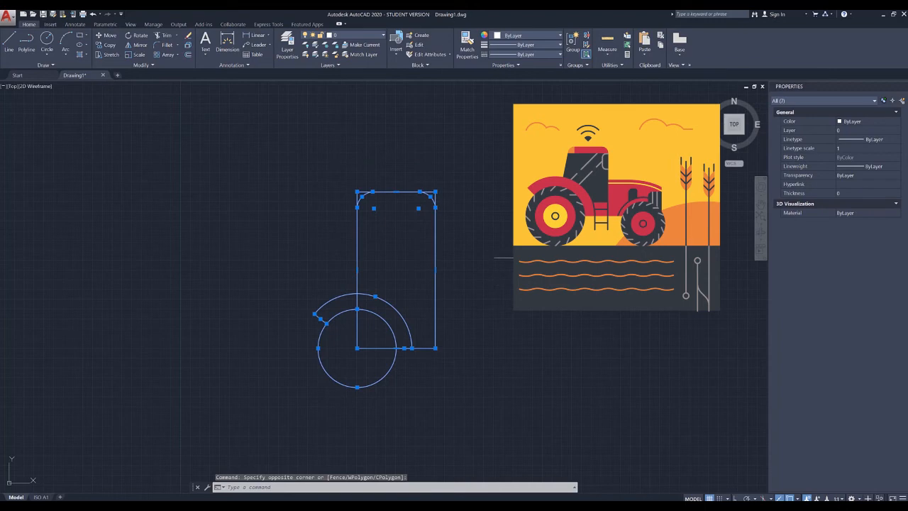
text(trim)
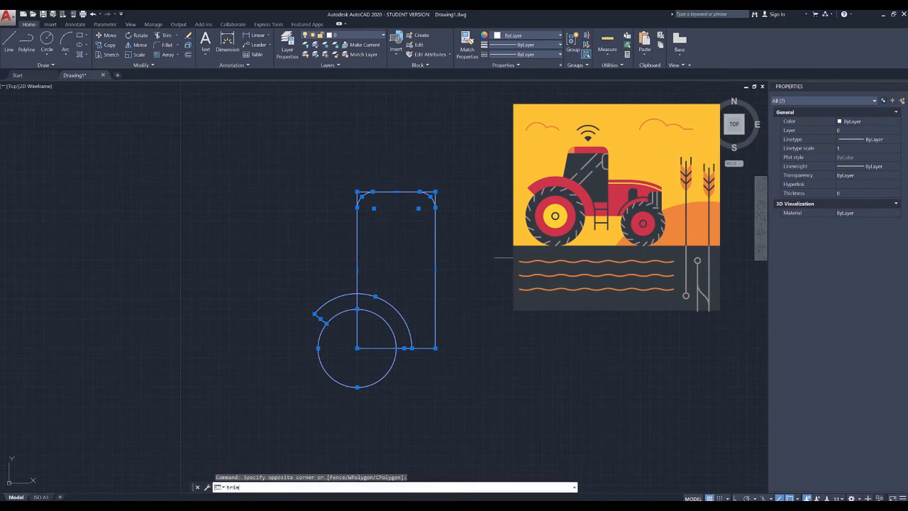
key(Return)
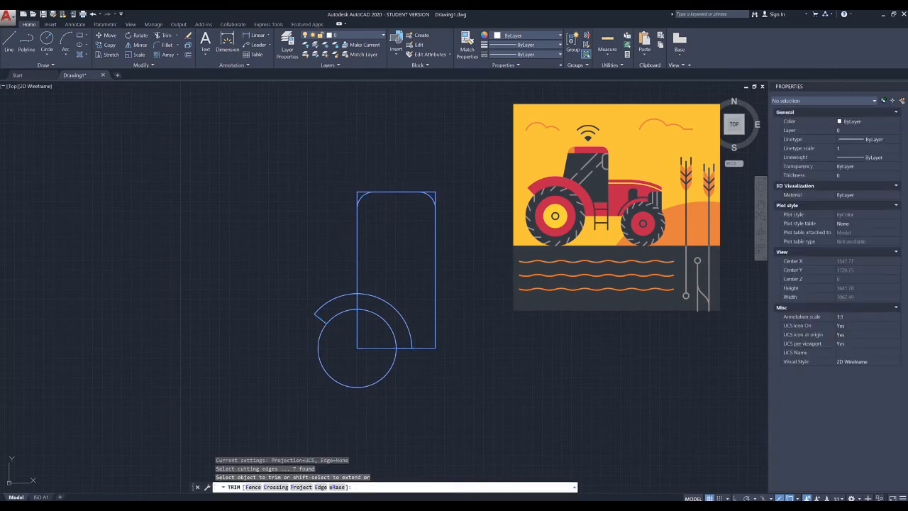
scroll(443, 300, up, 2)
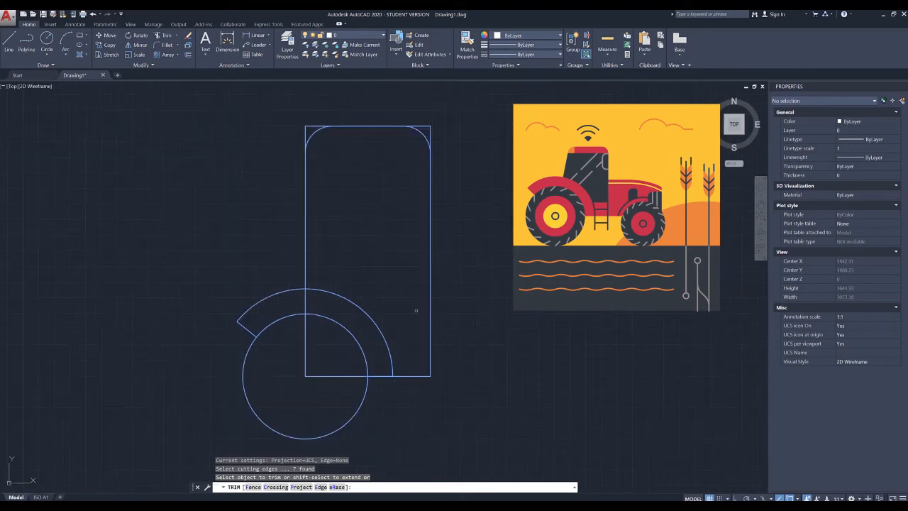
middle_drag(380, 295, 428, 286)
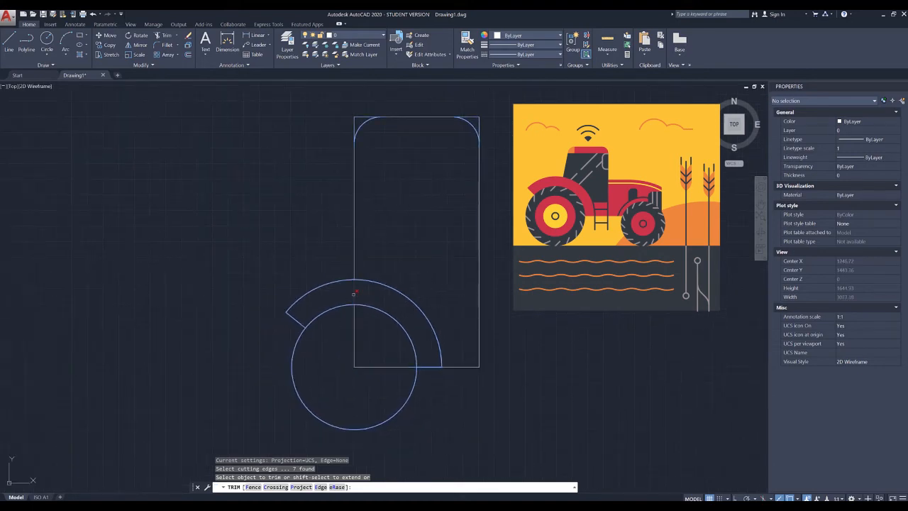
click(354, 333)
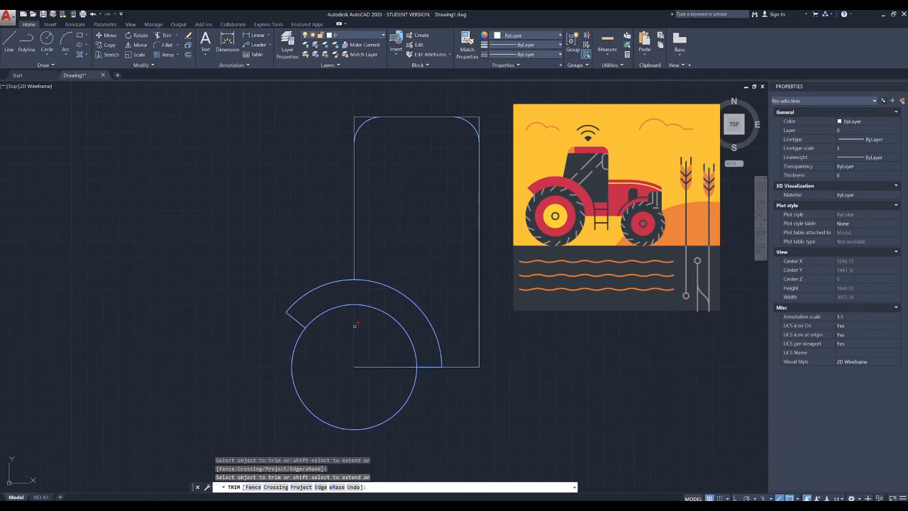
click(390, 368)
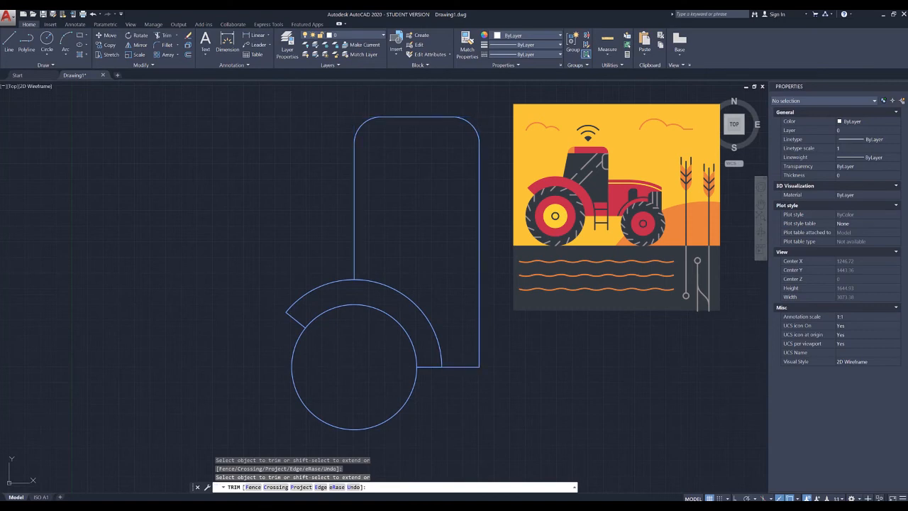
scroll(539, 277, down, 2)
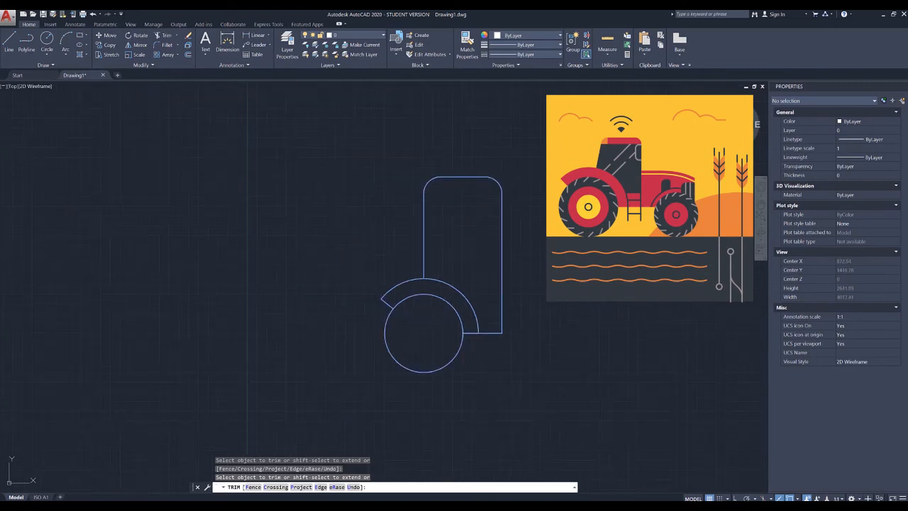
mouse_move(594, 256)
middle_down()
mouse_move(526, 239)
mouse_move(510, 244)
middle_up()
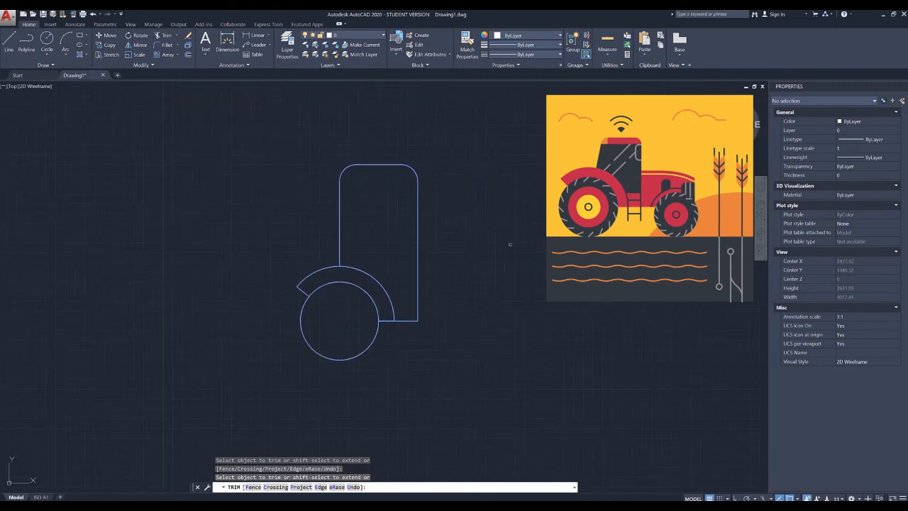
key(Escape)
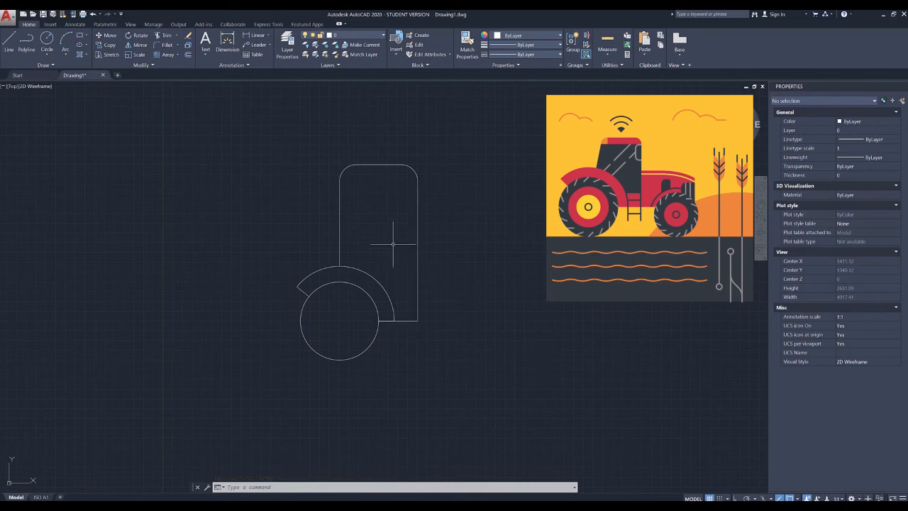
Draw a rectangle 750 long and 500 wide in the empty area to the right of the cab.
click(81, 35)
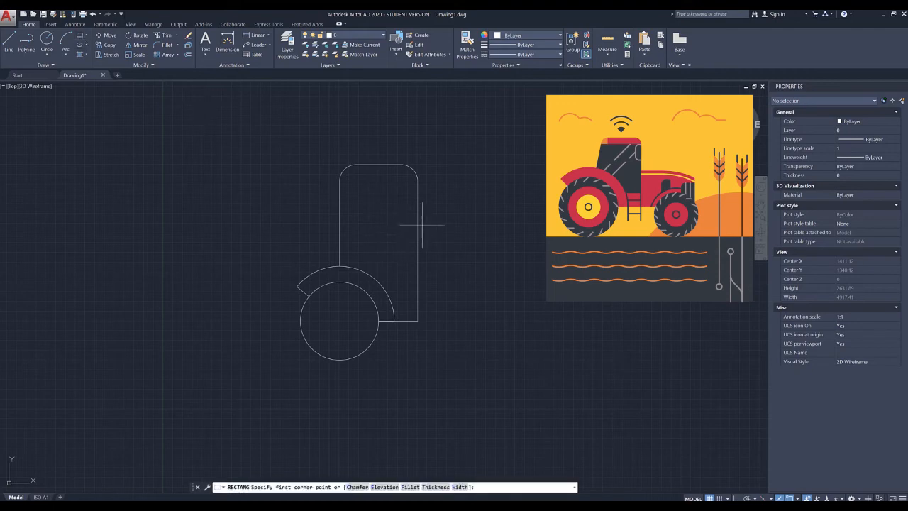
click(484, 215)
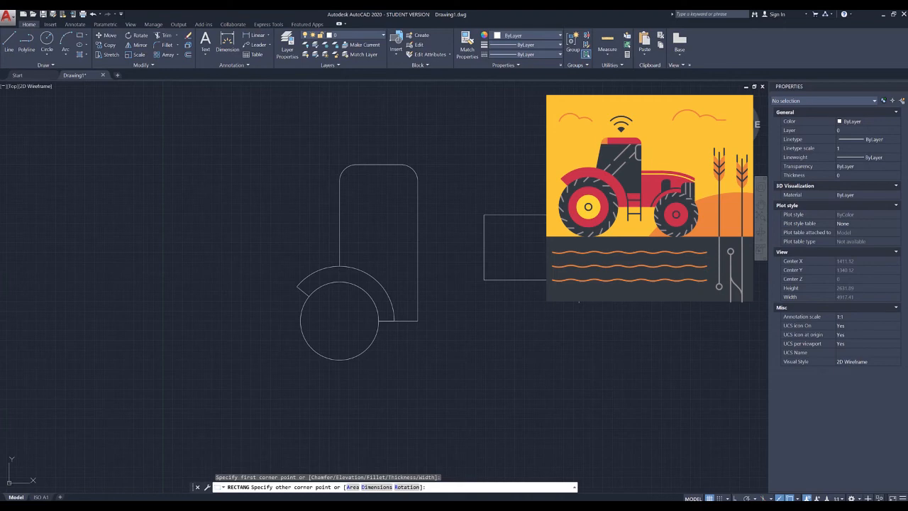
text(d)
key(Return)
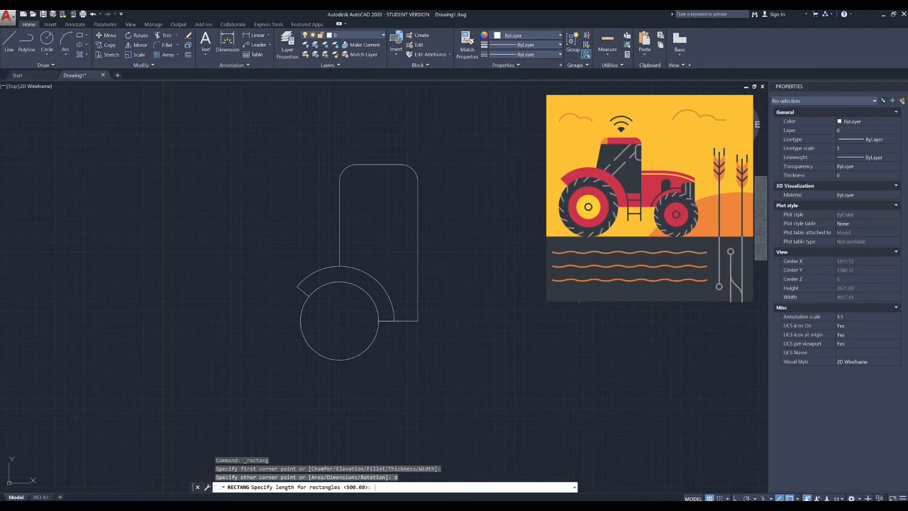
text(750)
key(Return)
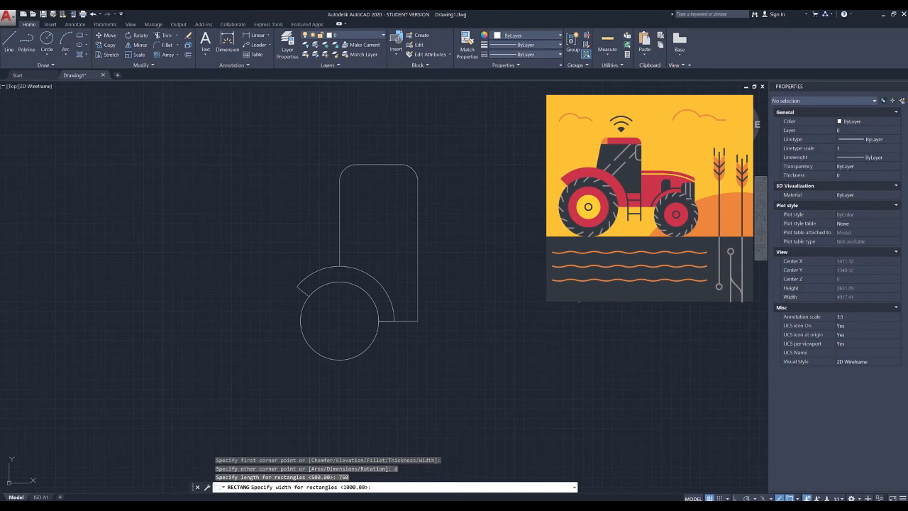
text(500)
key(Return)
key(Return)
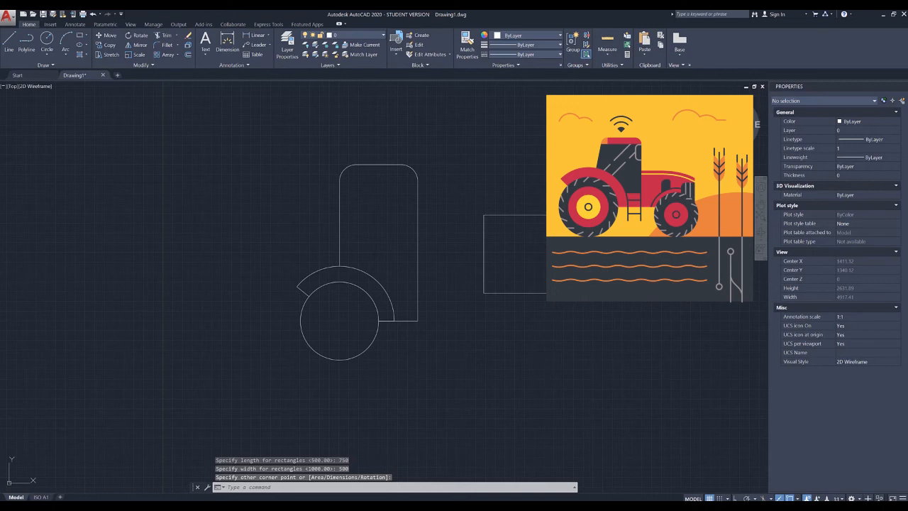
Move the 750 by 500 rectangle by its lower-left corner onto the cab's lower-right corner.
click(546, 215)
text(m)
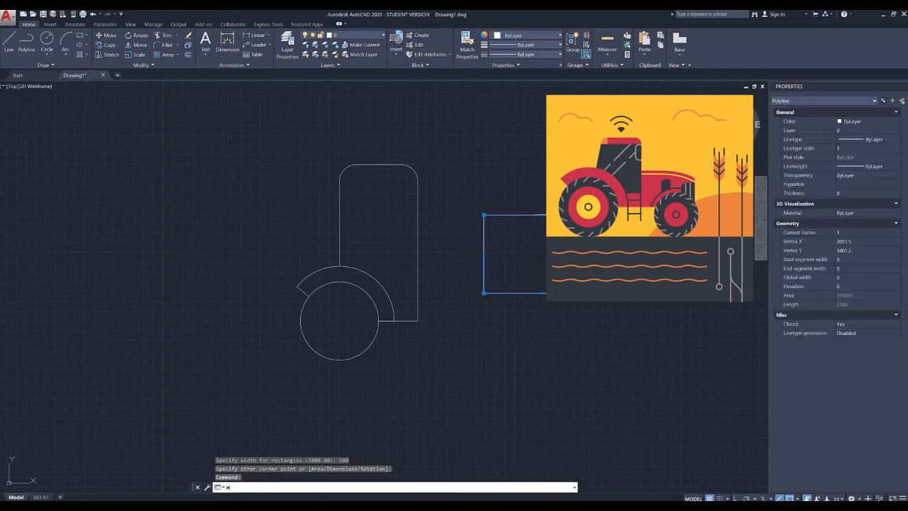
key(Return)
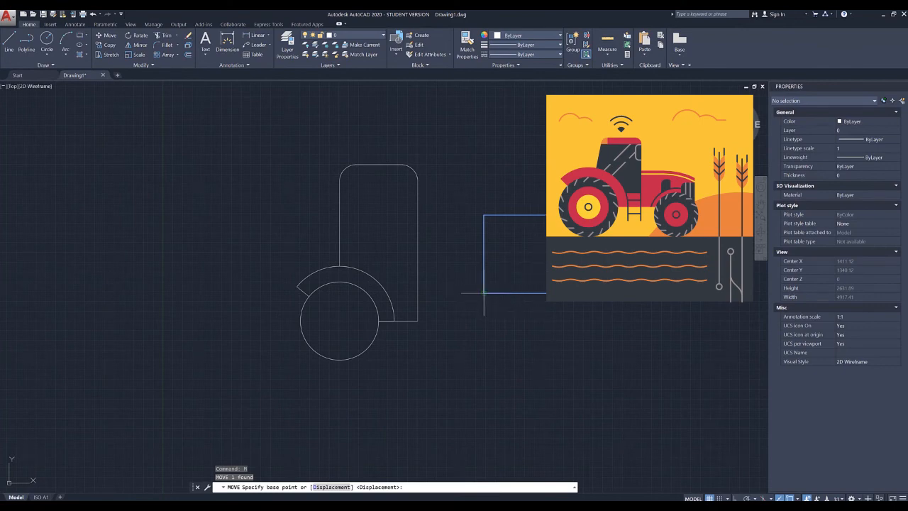
click(483, 292)
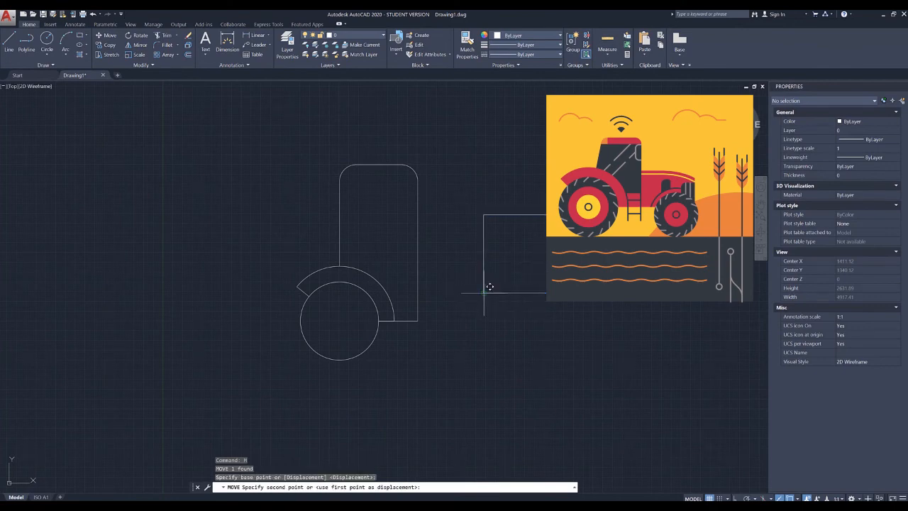
click(420, 318)
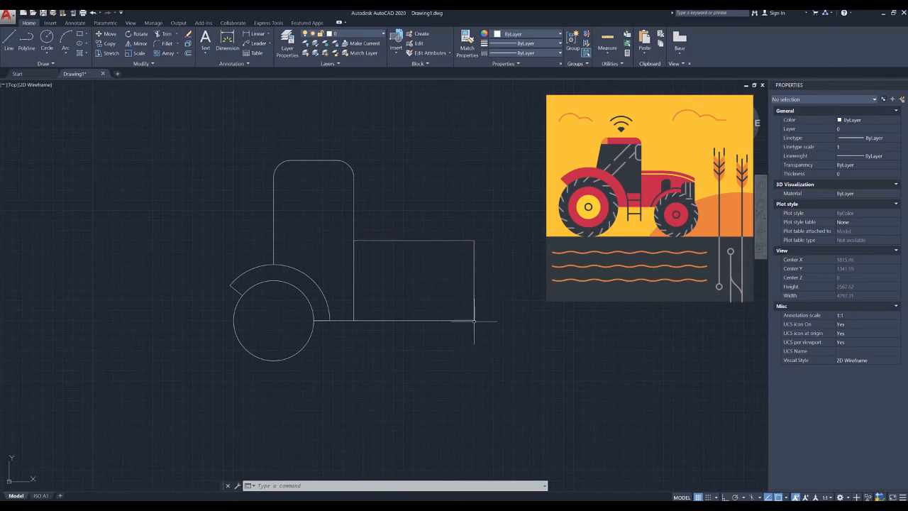
Draw a circle 300 in diameter centred on the hood rectangle's lower-right corner and select it.
click(46, 40)
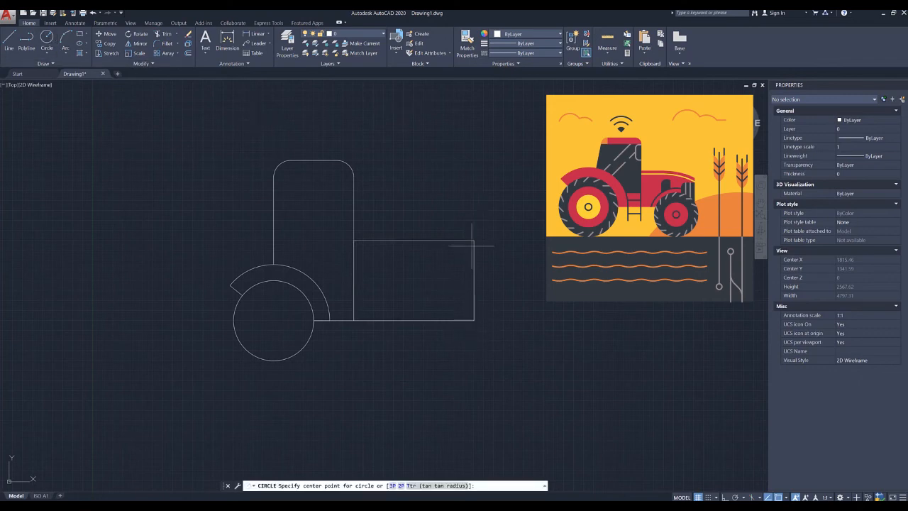
click(474, 321)
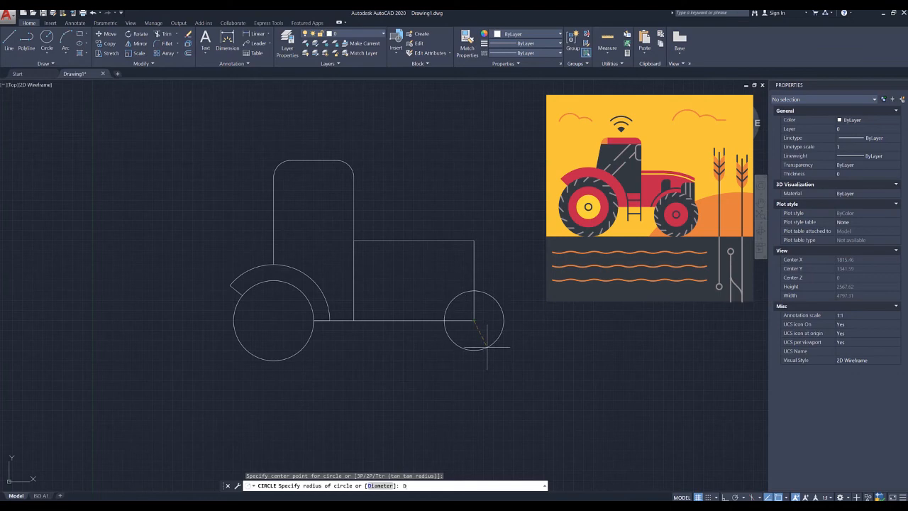
key(Return)
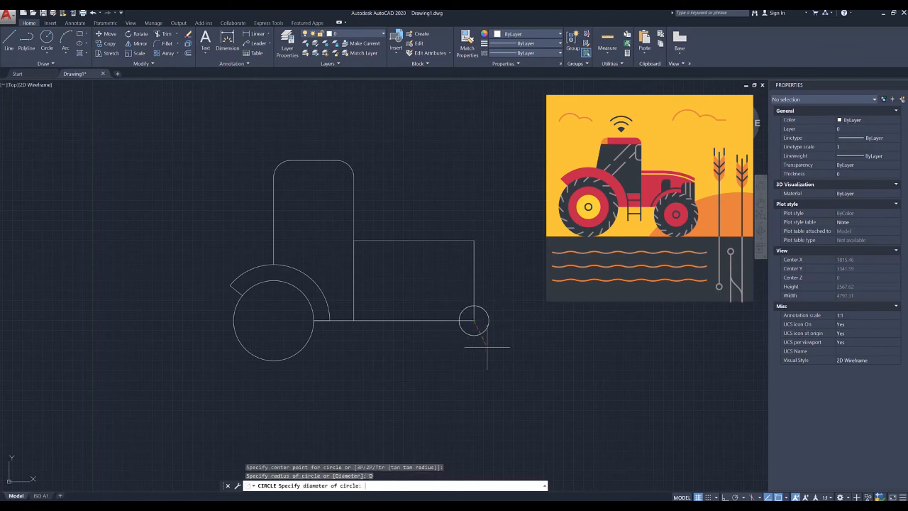
text(300)
key(Return)
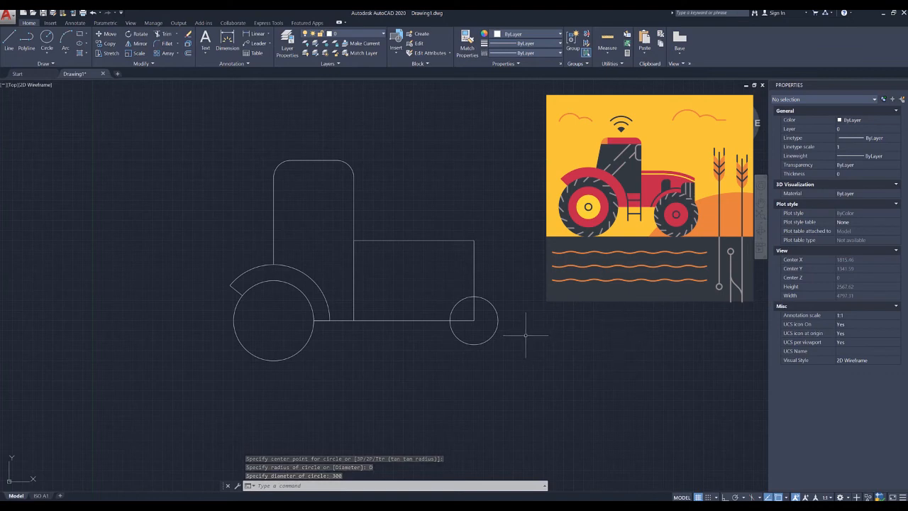
click(465, 343)
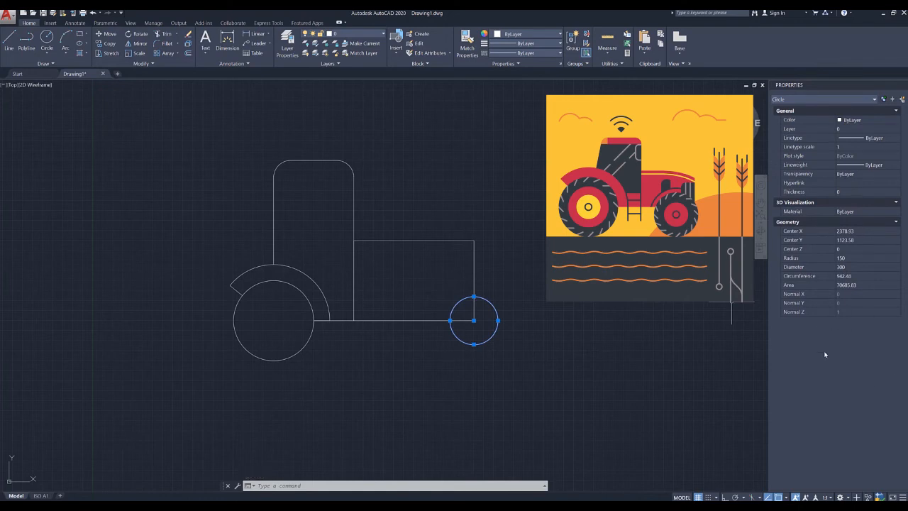
Set the front wheel circle's diameter to 400 and move it 200 left so its right quadrant meets the hood rectangle's lower-right corner.
click(841, 266)
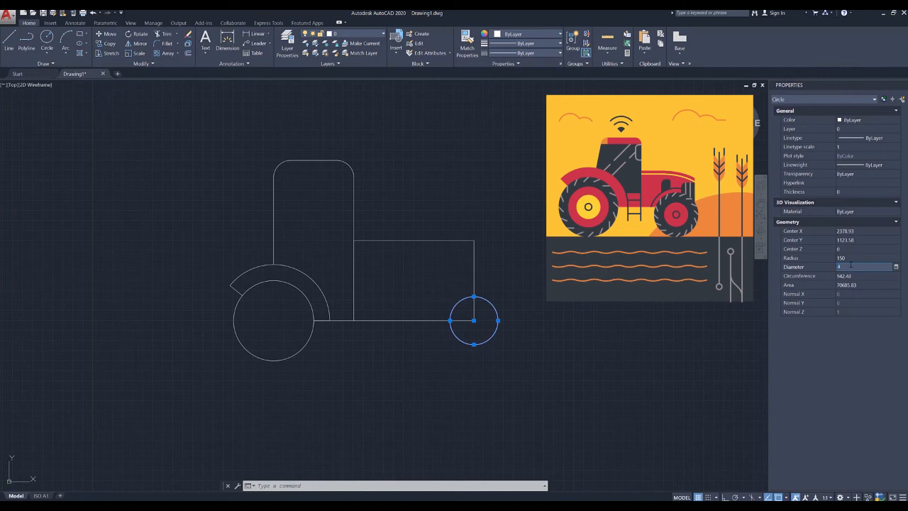
key(Tab)
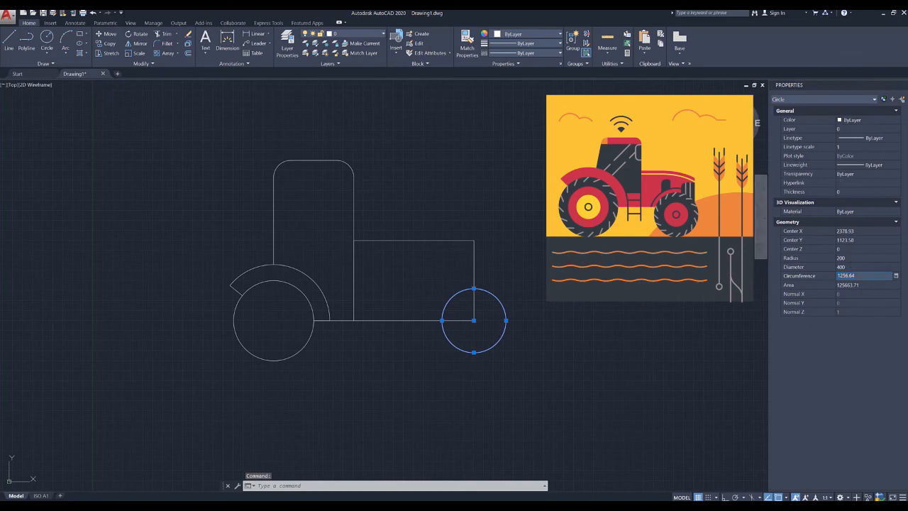
click(474, 320)
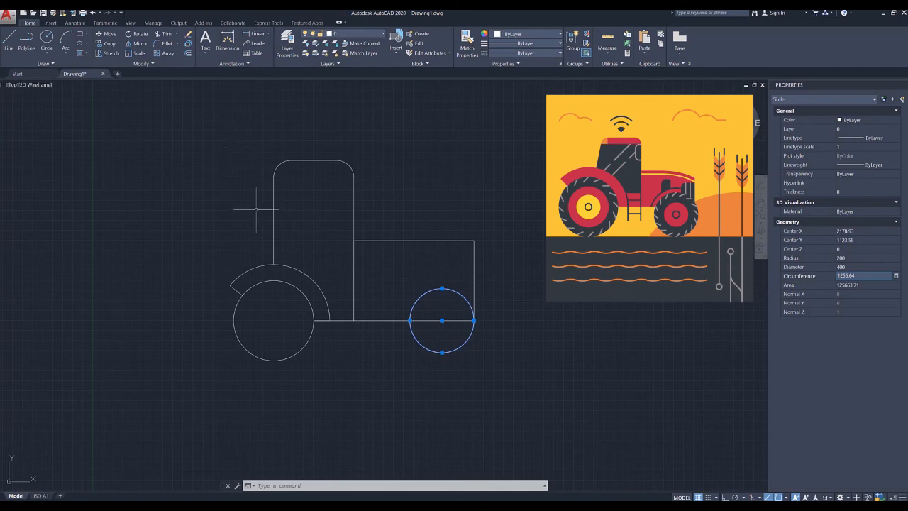
key(Escape)
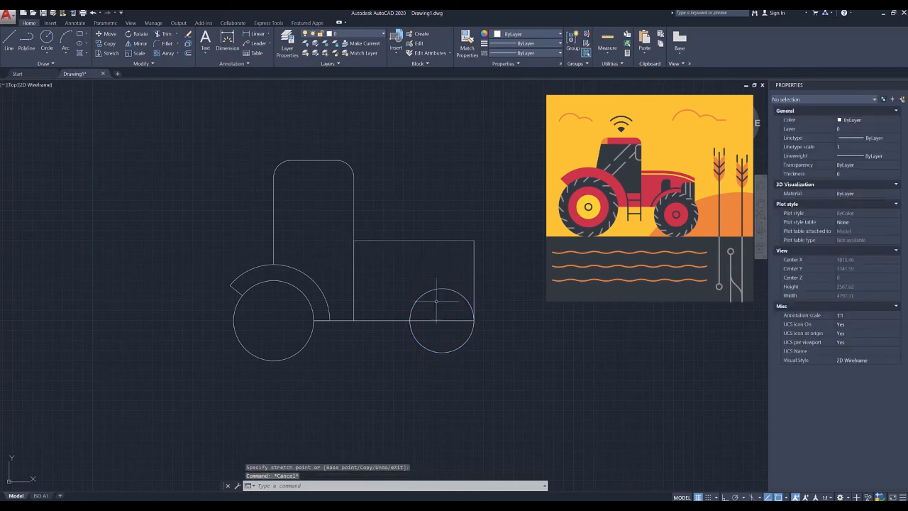
Trim the edge shared by cab and hood below the hood's top and the hood's bottom edge inside the front wheel.
click(500, 208)
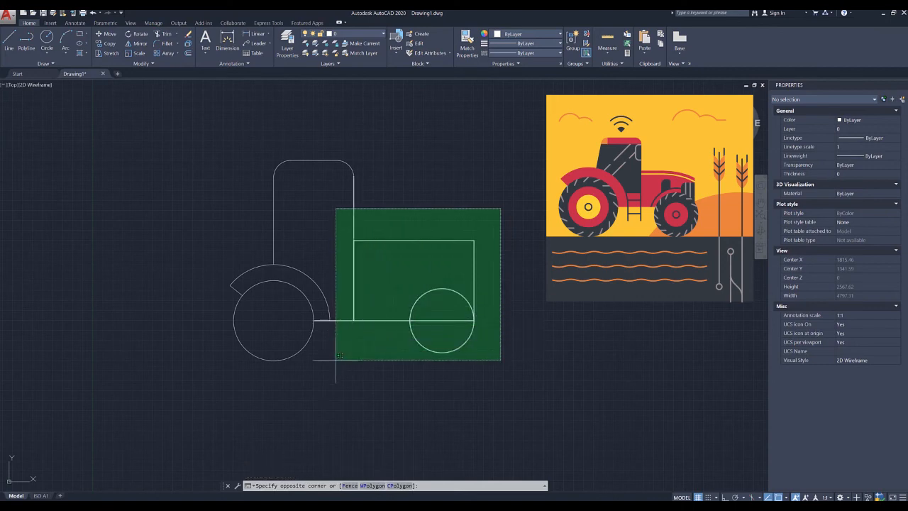
key(Escape)
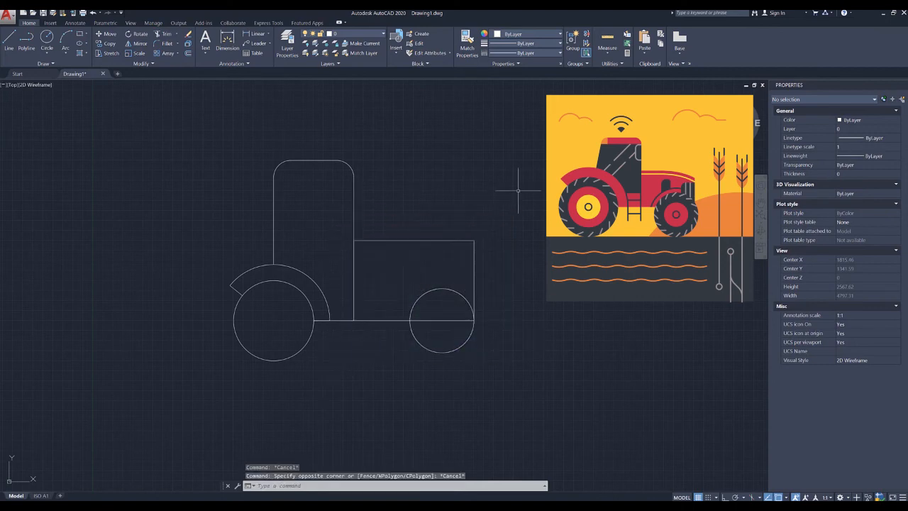
click(521, 183)
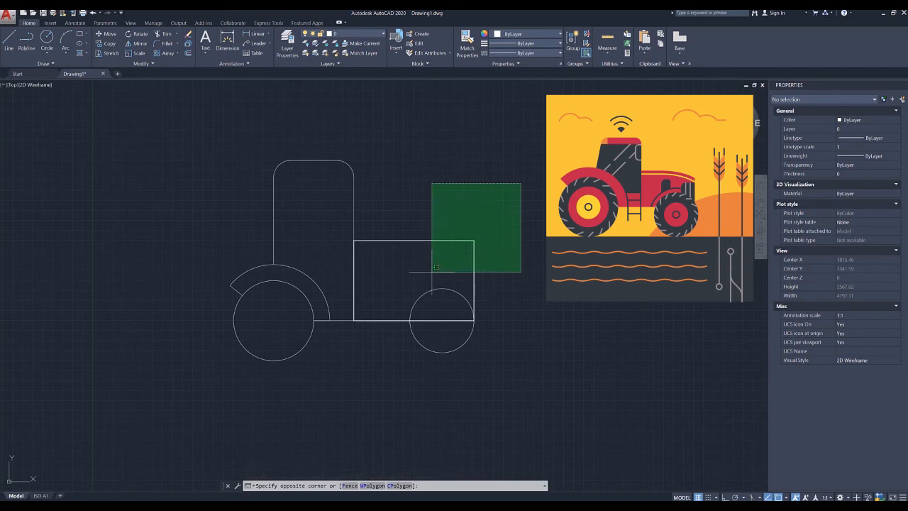
click(212, 377)
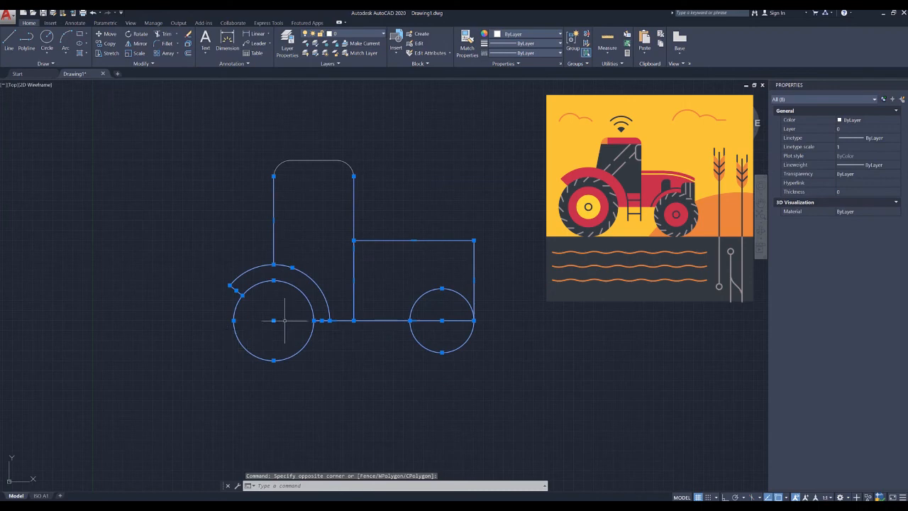
text(TRIM)
key(Return)
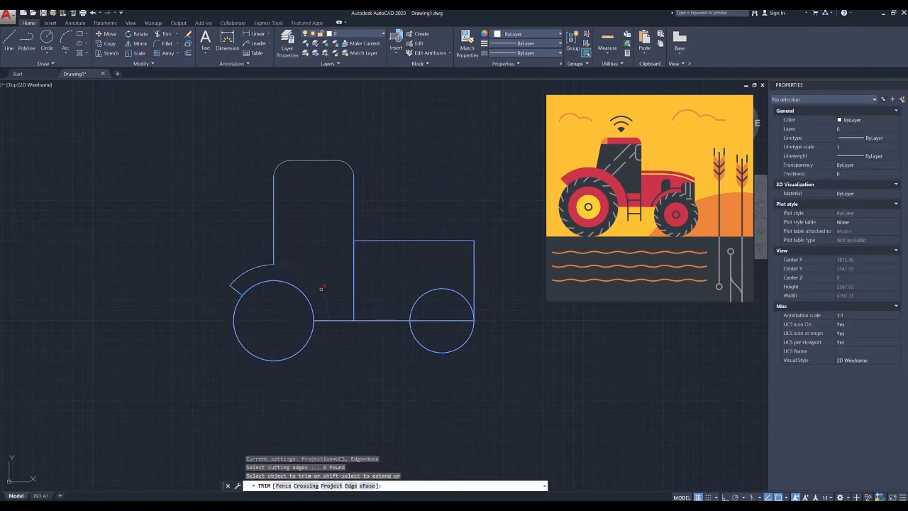
click(354, 257)
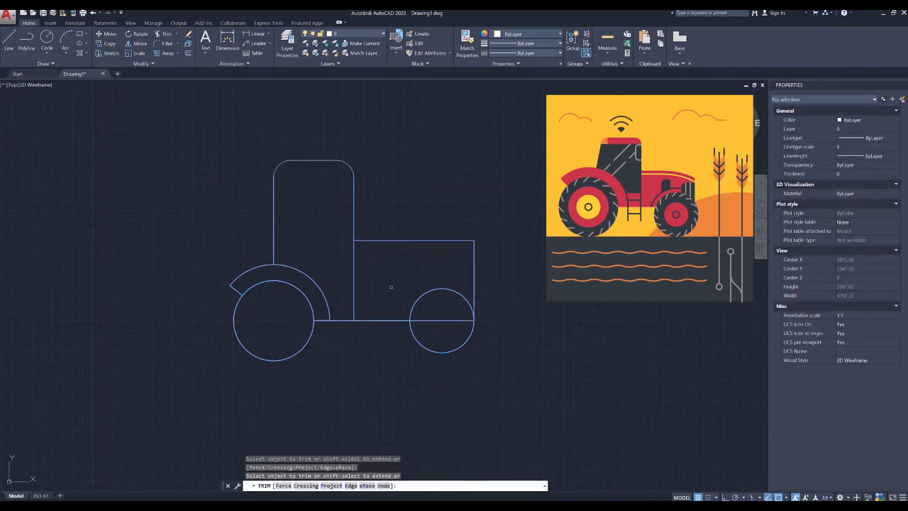
click(434, 320)
click(353, 289)
key(Return)
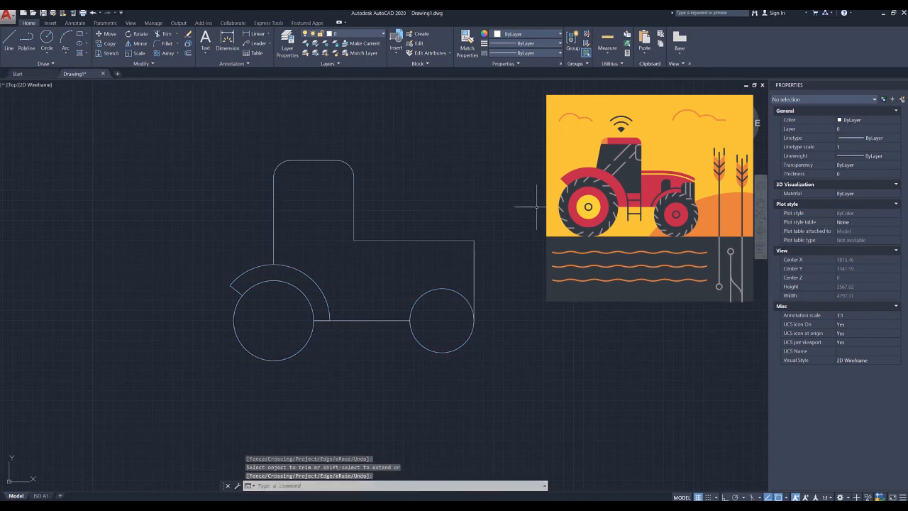
click(426, 290)
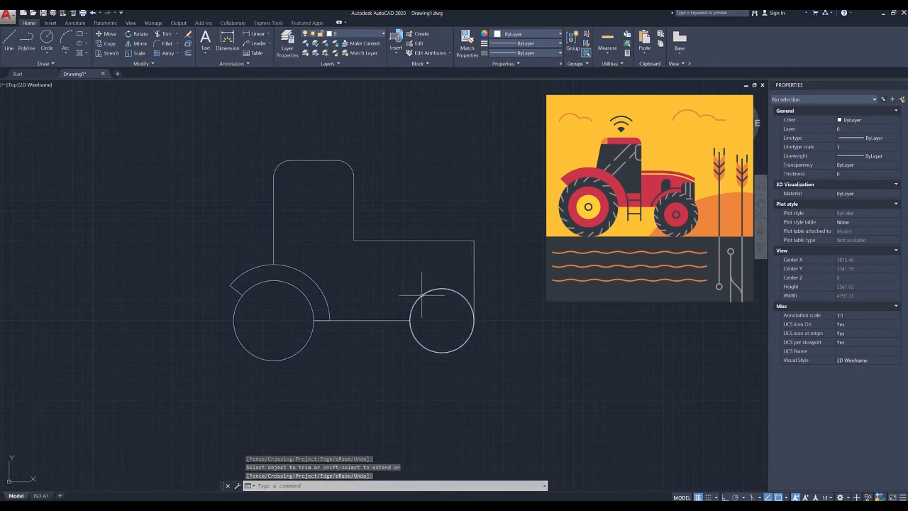
key(Delete)
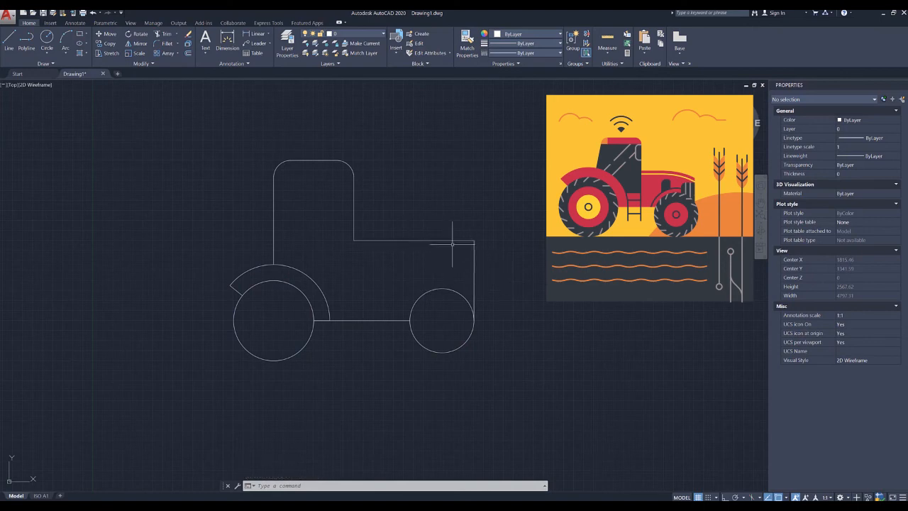
Draw a three-point arc from the midpoint of the hood's top edge to the midpoint of its front edge, bowing it slightly inside the corner.
click(66, 43)
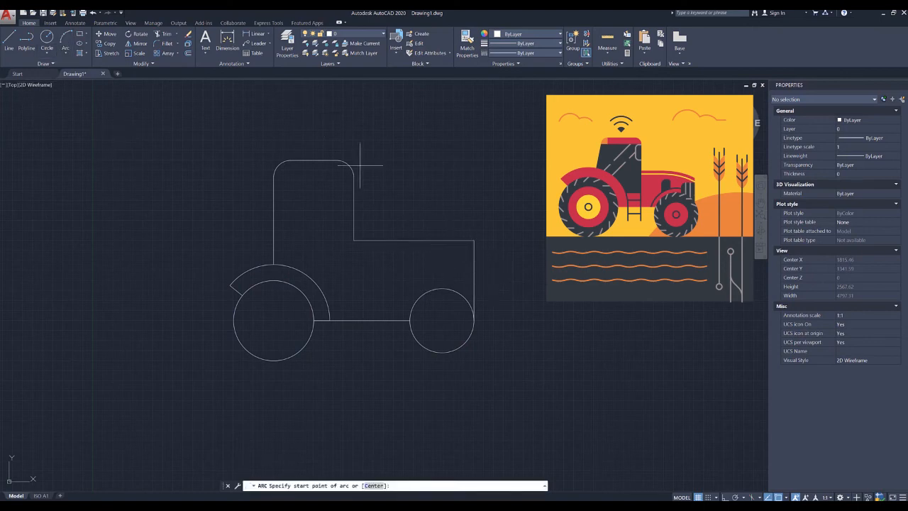
click(413, 240)
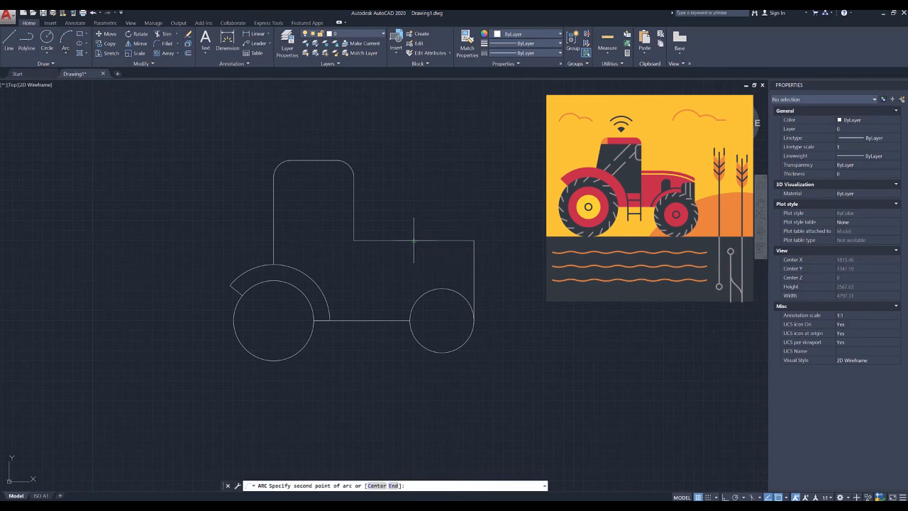
click(473, 241)
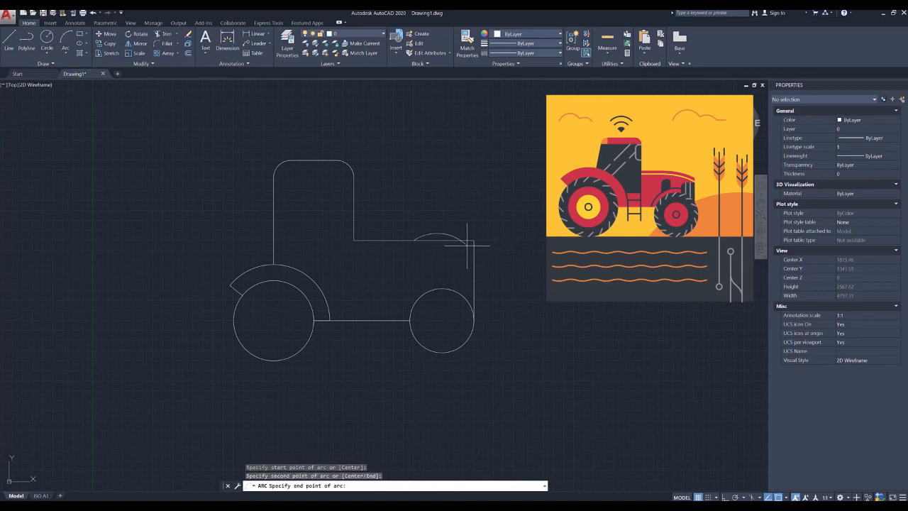
click(473, 280)
click(465, 241)
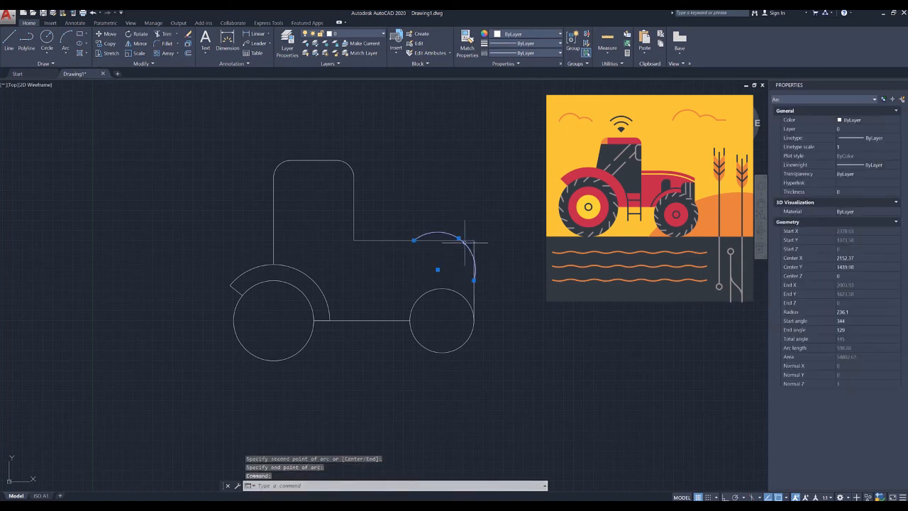
click(460, 239)
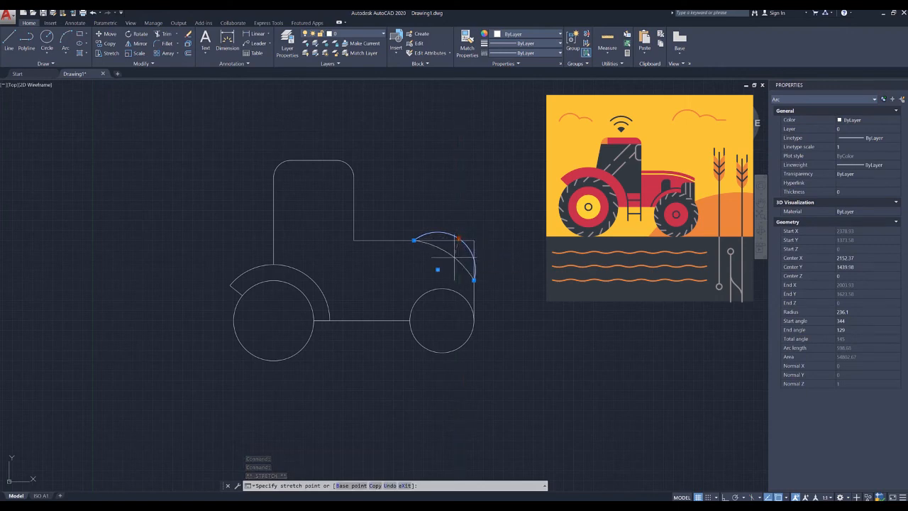
click(450, 250)
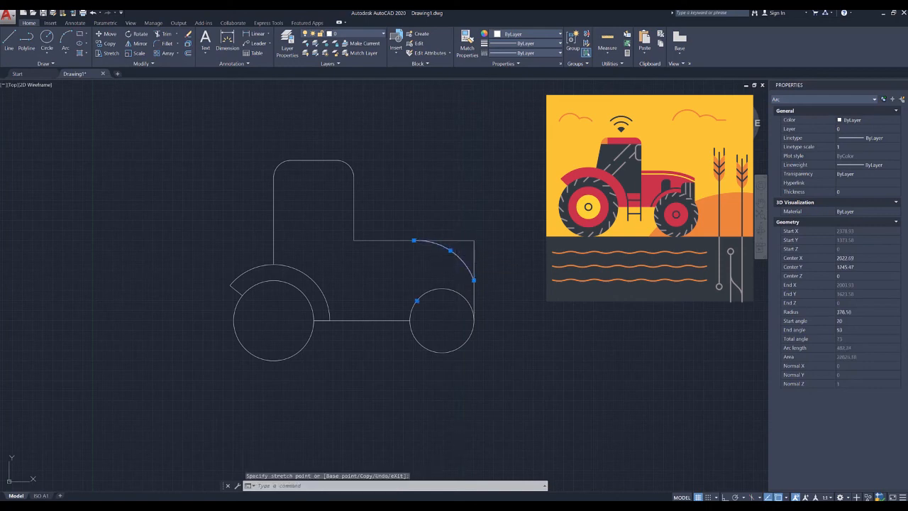
key(Escape)
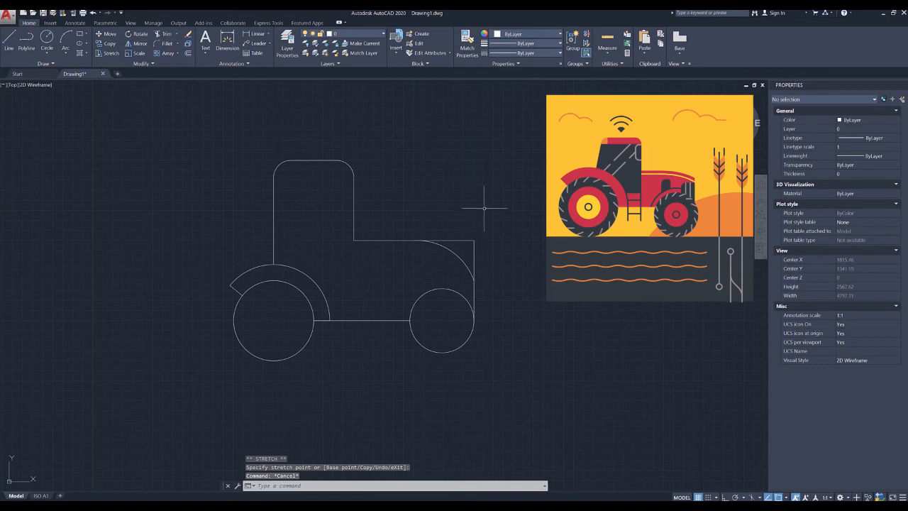
Raise the hood arc's lower end to about 75 below the front corner and reshape it into a shallow upward bow, radius about 1060.
click(457, 263)
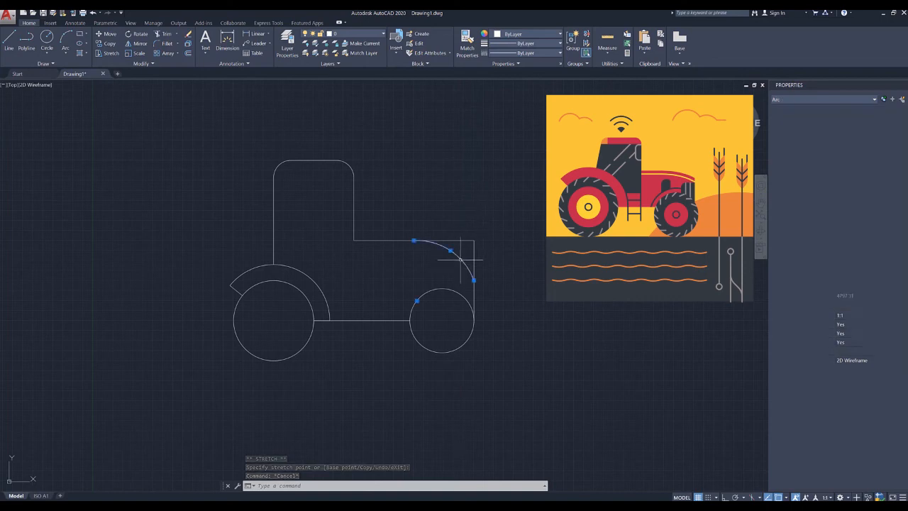
click(473, 280)
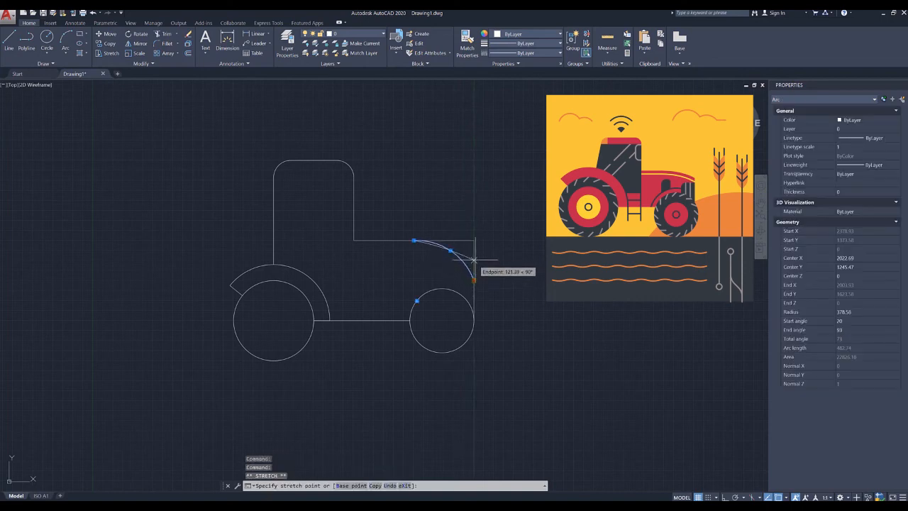
click(473, 252)
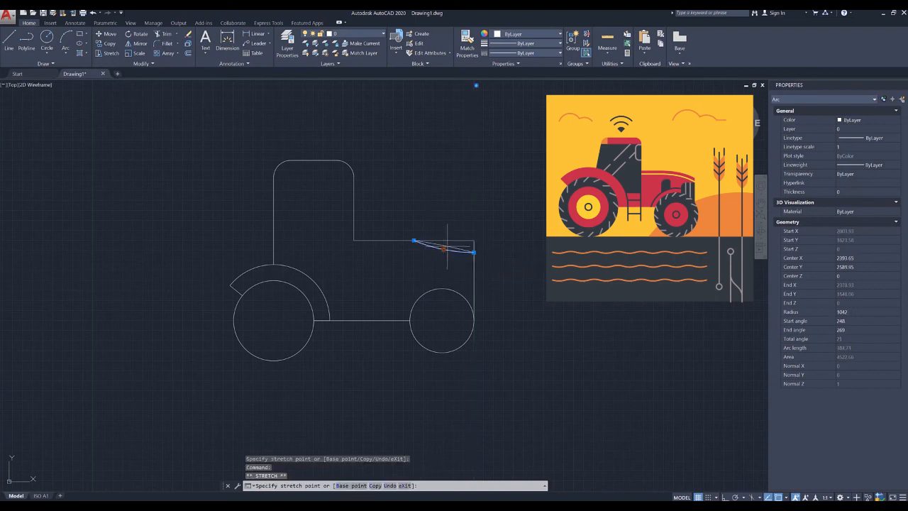
click(444, 243)
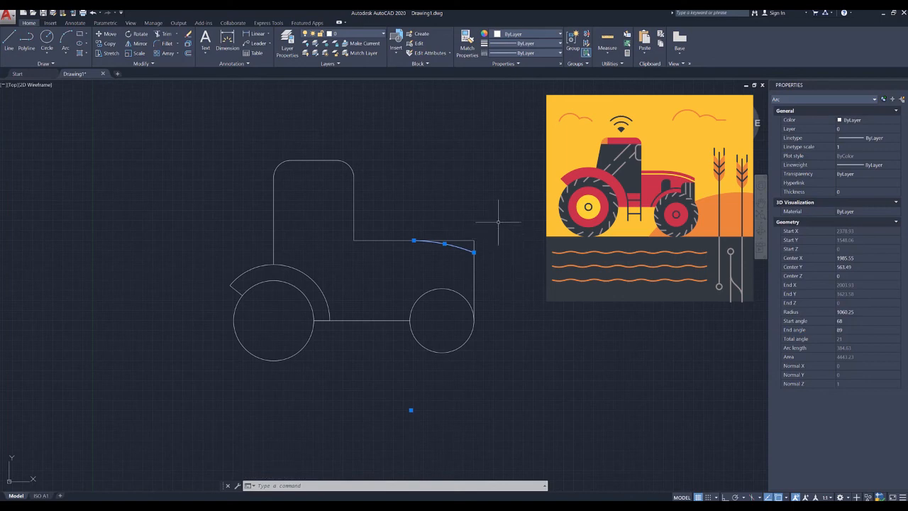
key(Escape)
Trim the hood's square front corner outside the shallow arc.
click(510, 200)
click(400, 349)
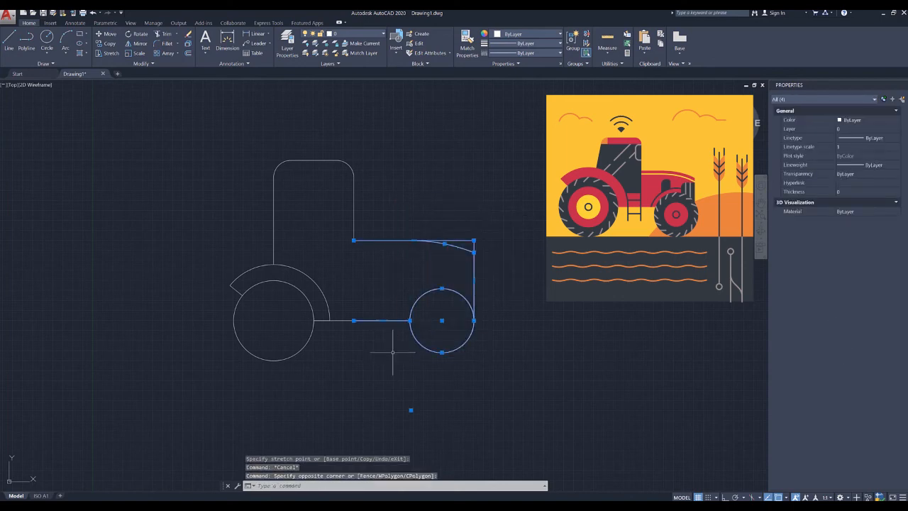
text(tr)
key(Return)
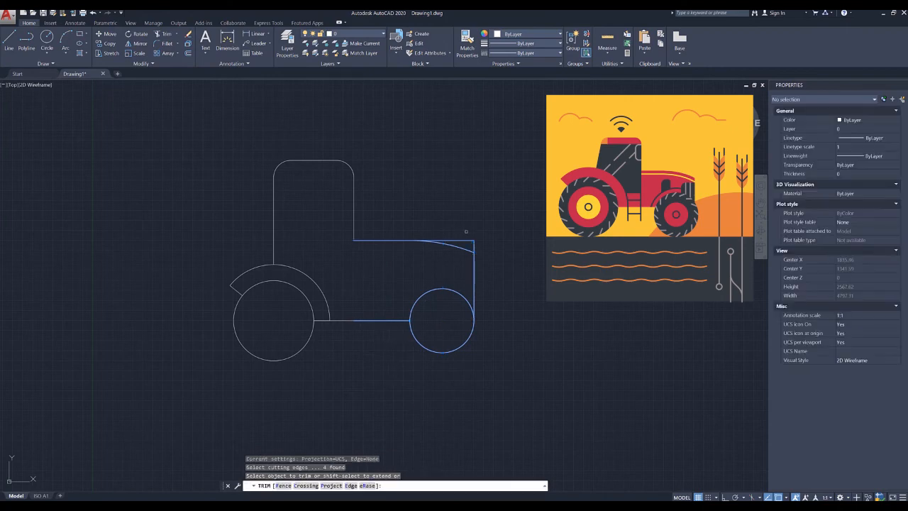
click(462, 239)
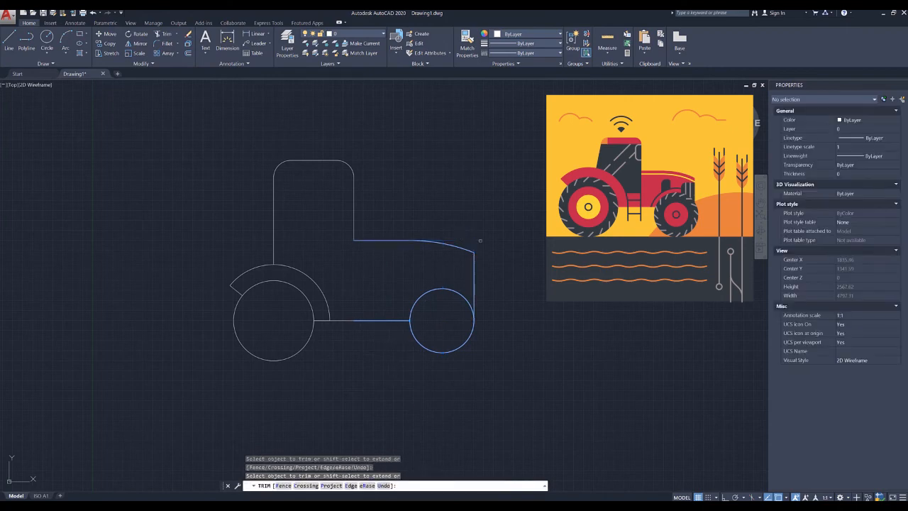
key(Escape)
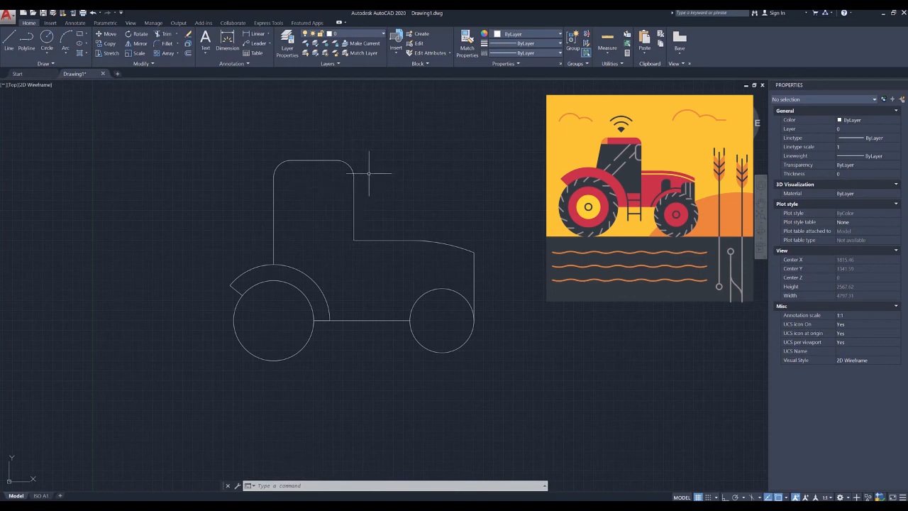
Move the cab's roof line and its two corner arcs straight down by 100.
click(244, 144)
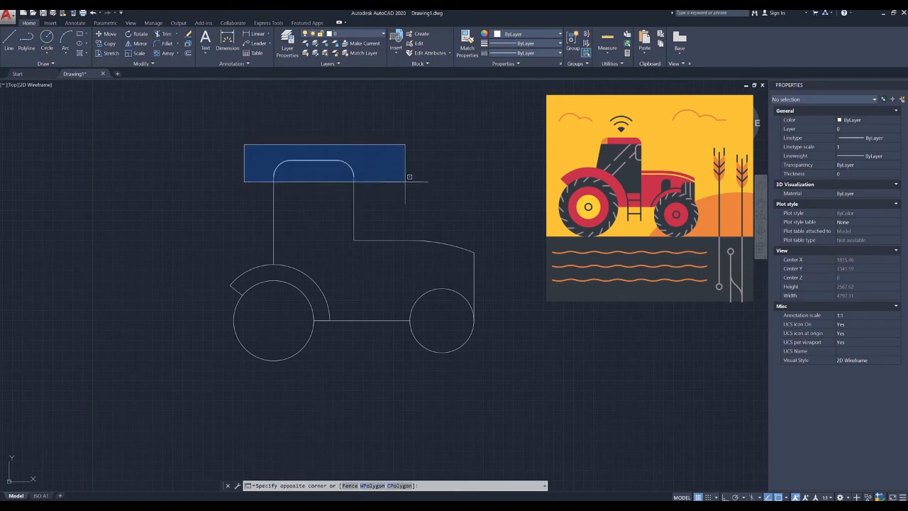
click(402, 184)
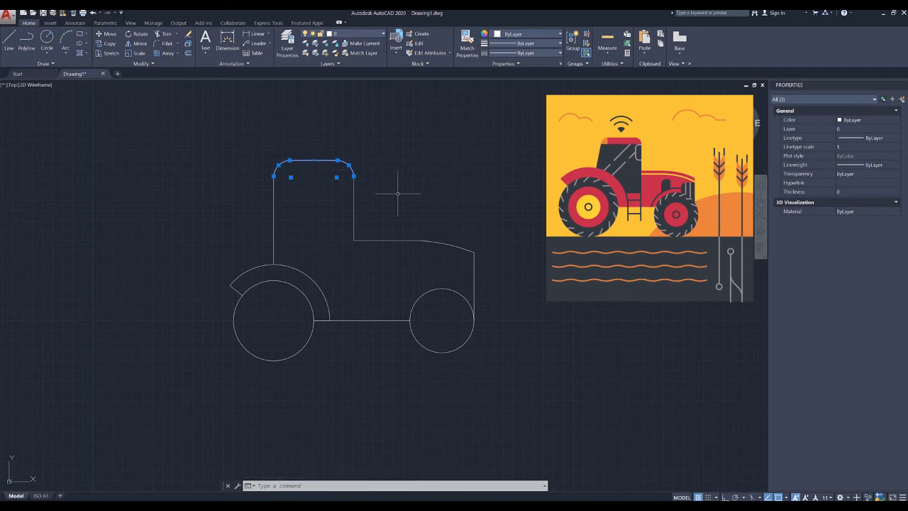
text(MOV)
key(Return)
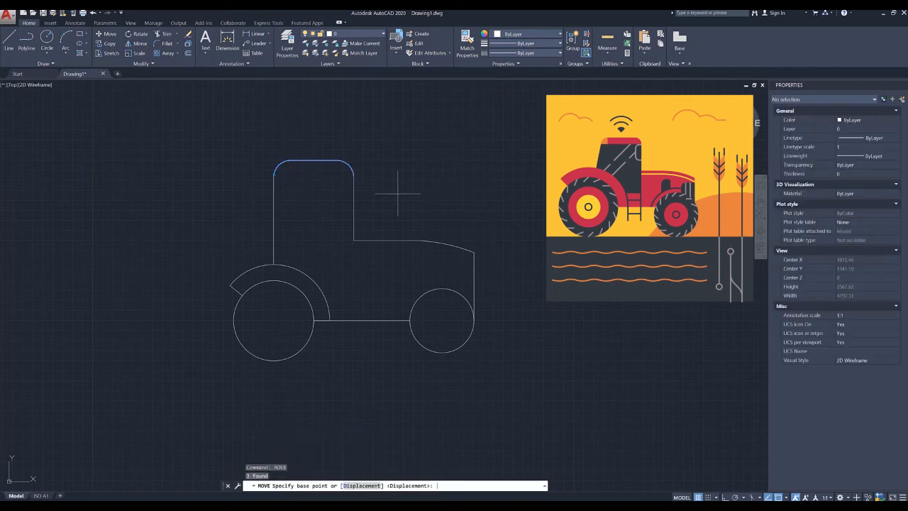
click(353, 176)
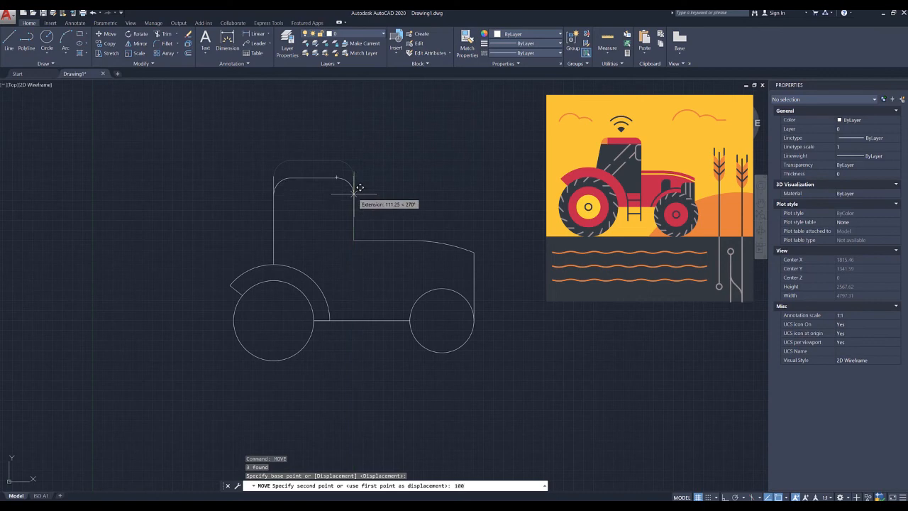
key(Return)
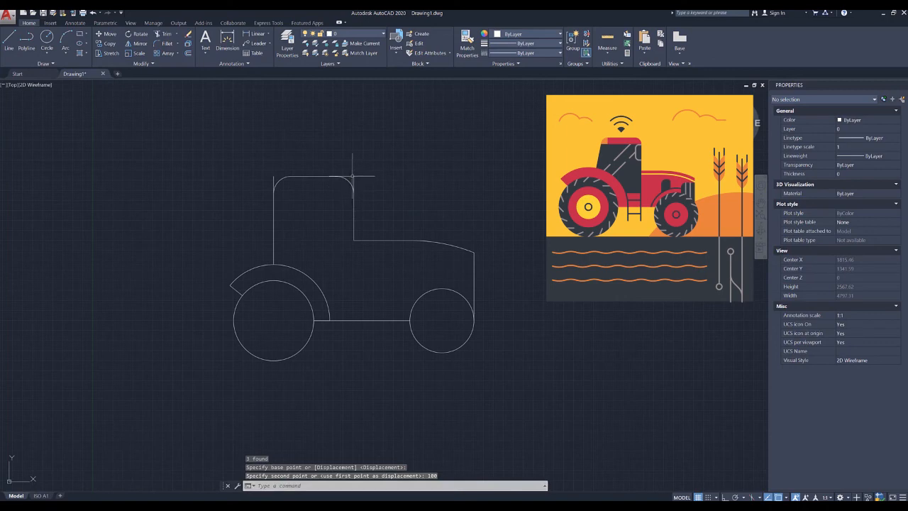
Shorten the cab's front and rear vertical lines so their upper ends meet the lower ends of the roof corner arcs.
click(354, 181)
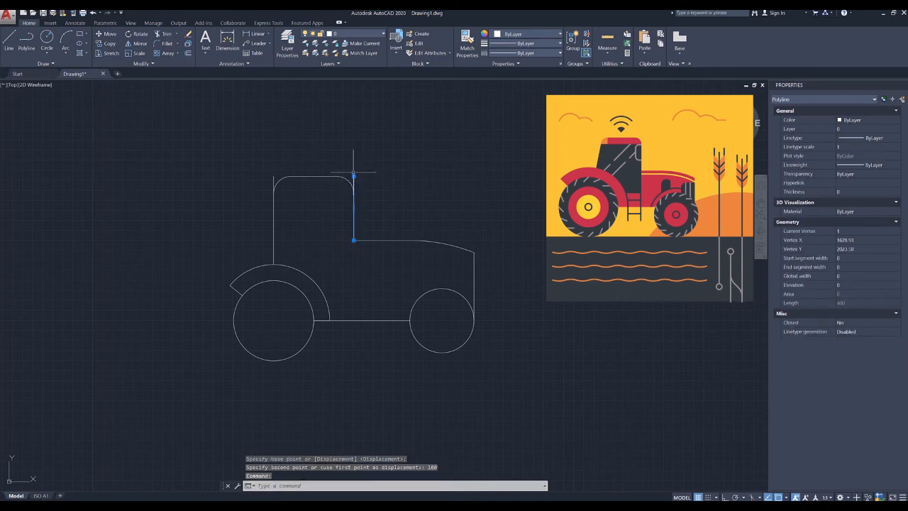
click(353, 176)
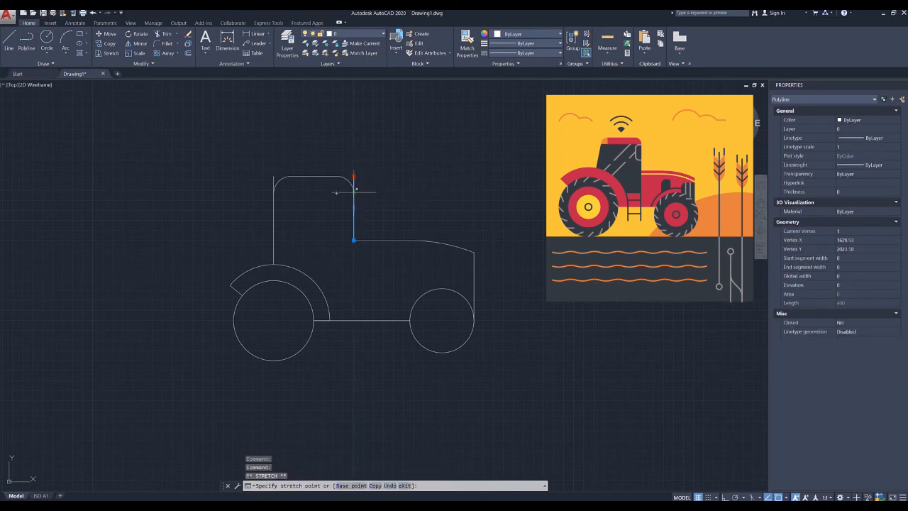
click(354, 192)
click(274, 175)
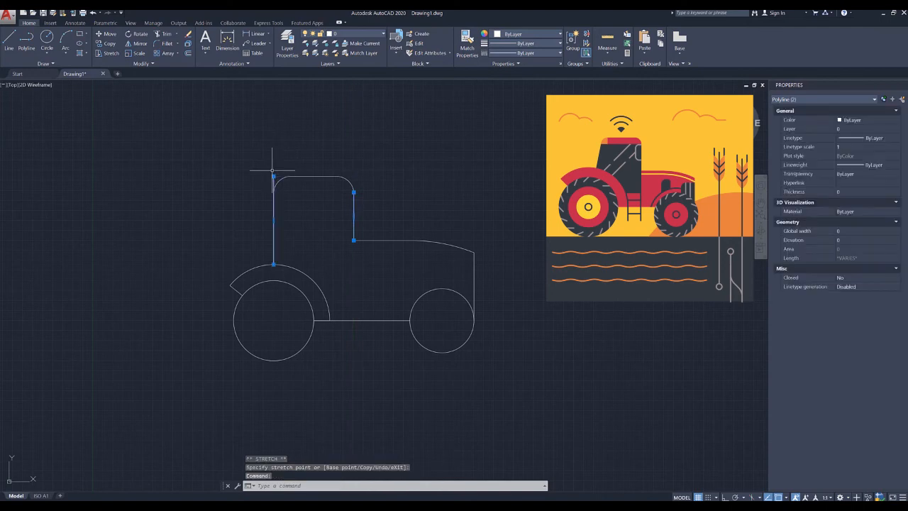
click(274, 175)
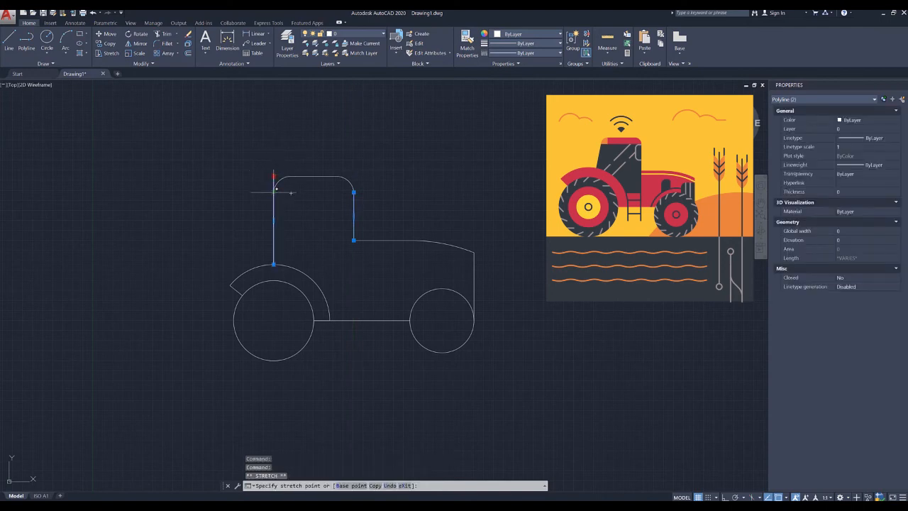
key(Escape)
key(Escape)
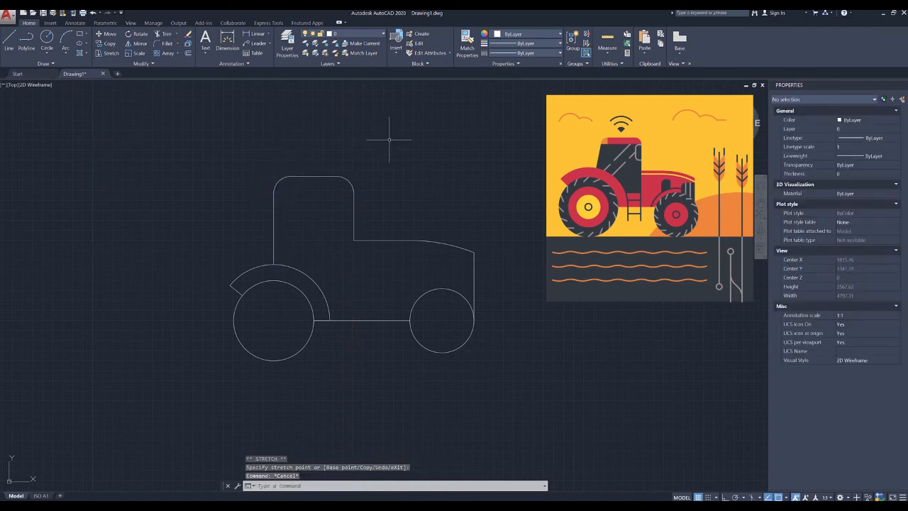
Slant the cab's rear line by shifting its lower end about 60 horizontally toward the tractor's rear, keeping its upper end on the arc.
scroll(468, 249, down, 1)
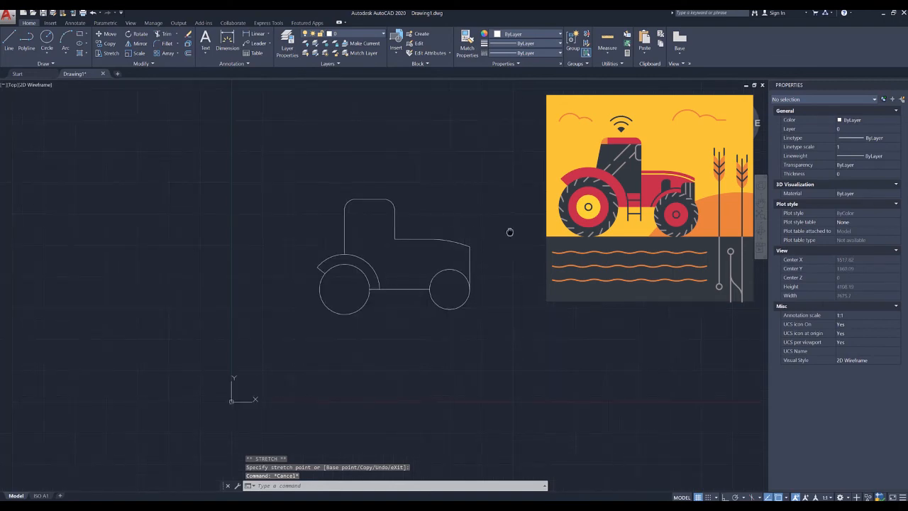
middle_drag(509, 232, 476, 227)
scroll(402, 225, up, 2)
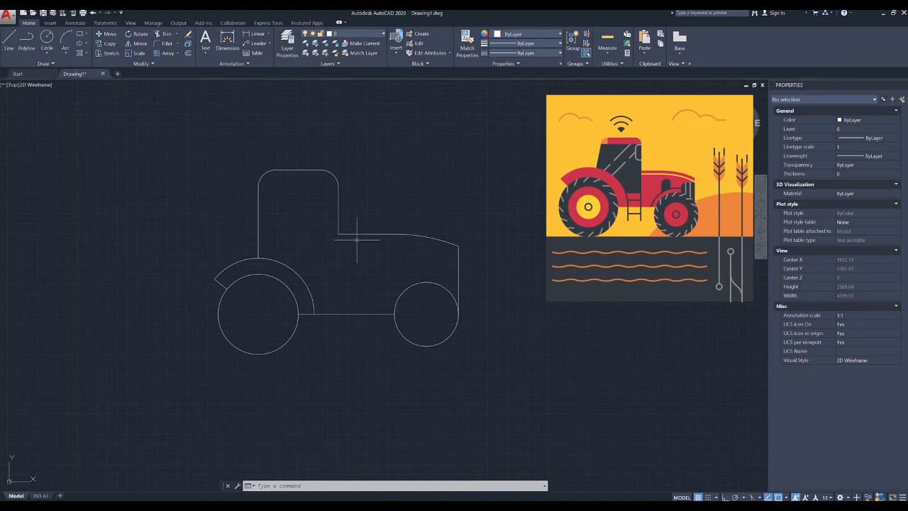
click(258, 197)
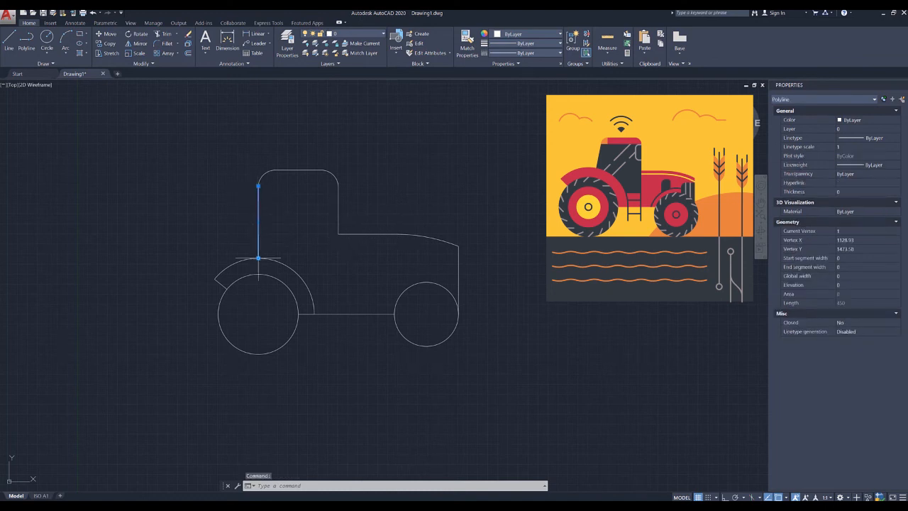
click(258, 258)
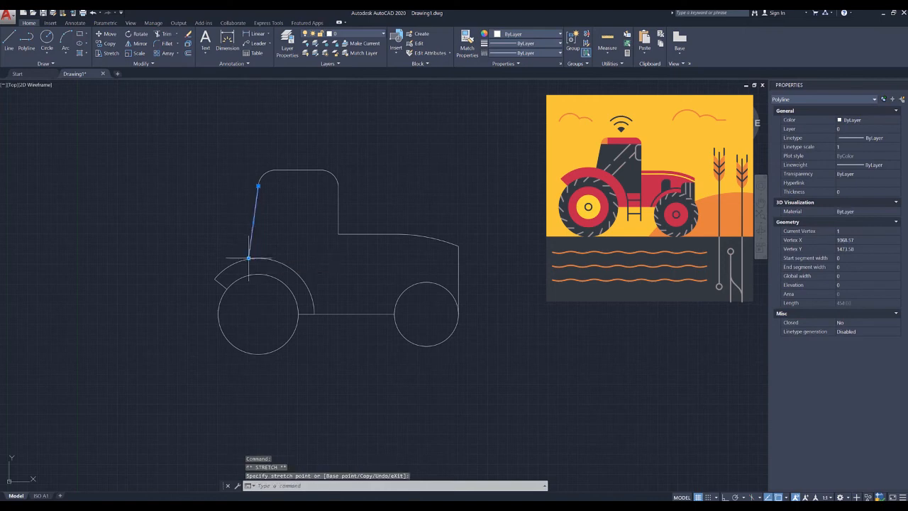
key(Escape)
scroll(251, 179, up, 5)
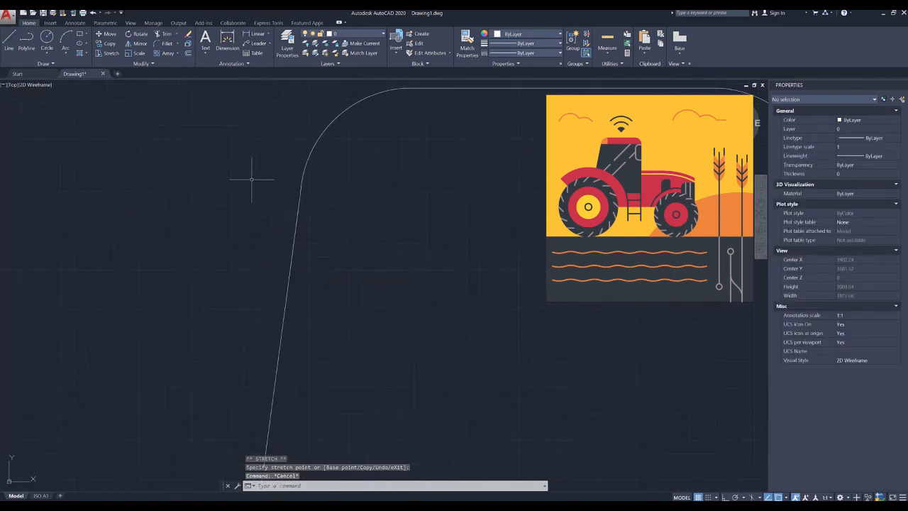
scroll(251, 179, up, 2)
scroll(389, 197, down, 8)
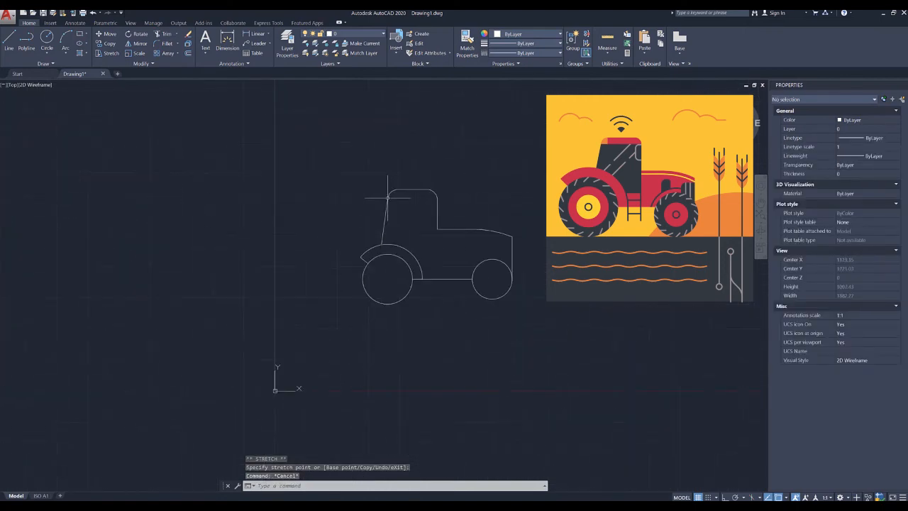
middle_drag(469, 241, 411, 225)
scroll(365, 231, up, 2)
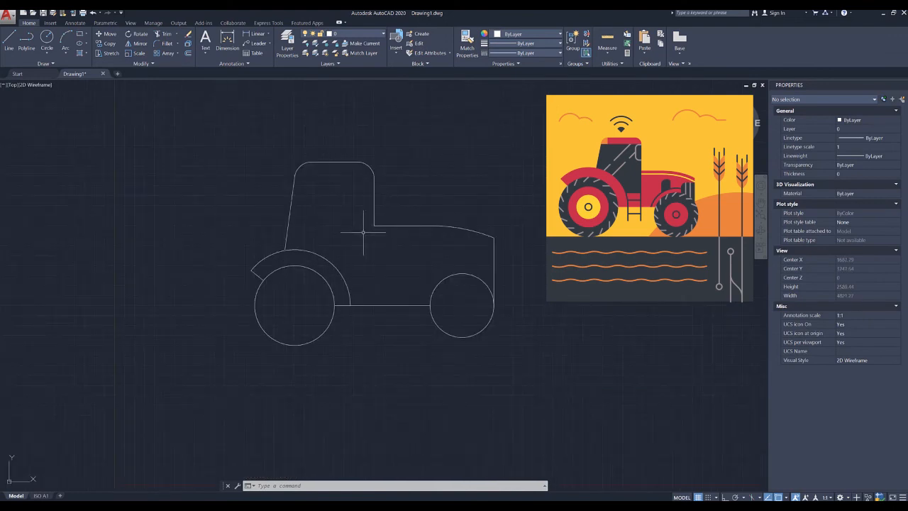